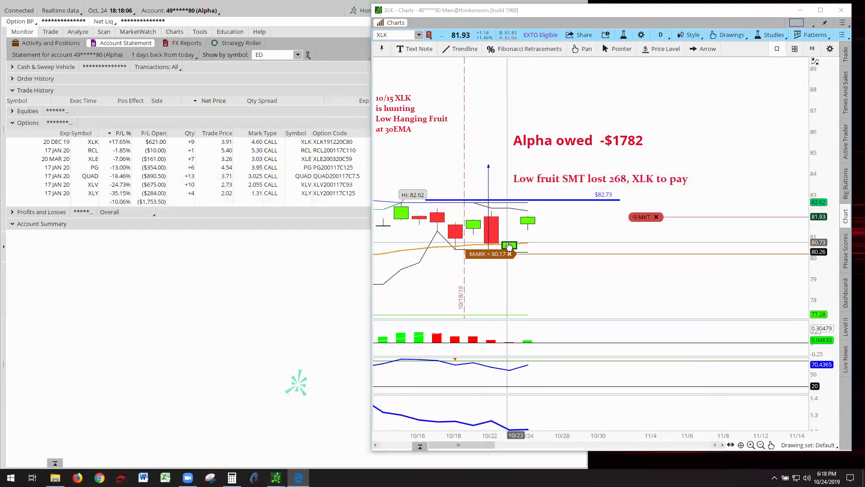
- Scroll the XLK chart back to the 'Alpha owed -$1782' notes and bring up Calculator
scroll(573, 282, "up", 3)
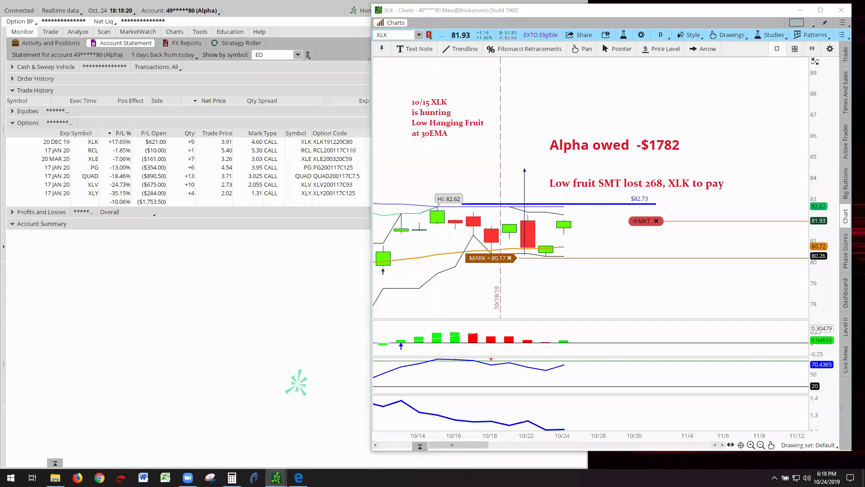
left_click(166, 477)
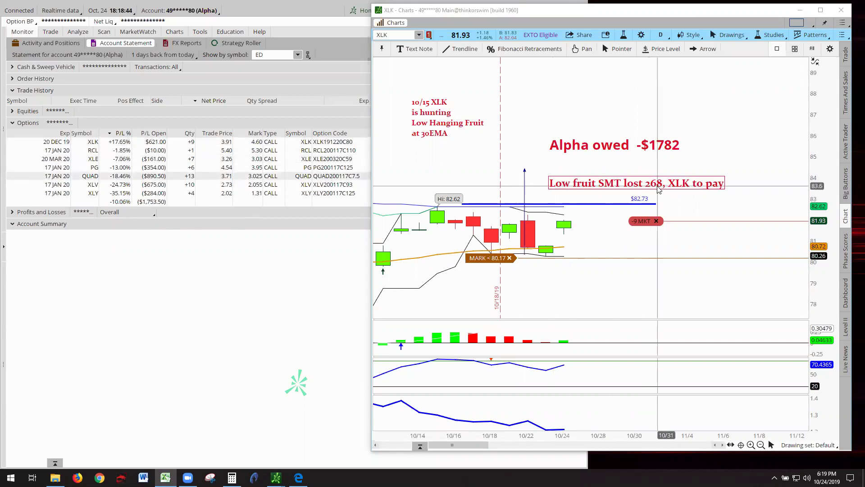
- In Calculator, add -268 and 621 to get 353
left_click(232, 477)
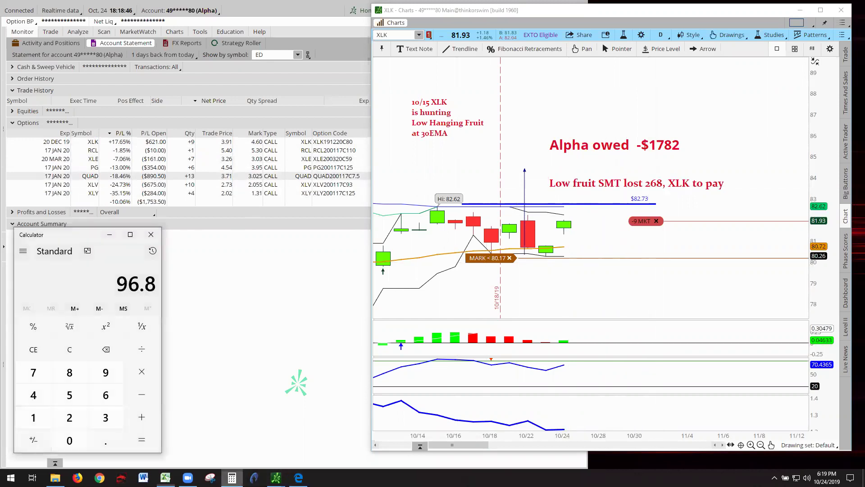
left_click(69, 417)
left_click(105, 394)
left_click(69, 372)
left_click(32, 441)
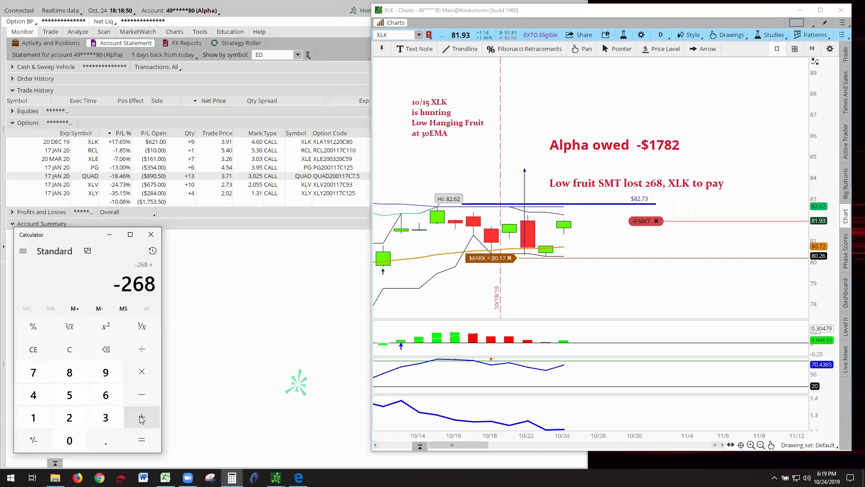
left_click(106, 395)
left_click(76, 419)
left_click(33, 417)
left_click(141, 440)
- Subtract 1782 from 353 for -1,429, then enlarge the volume pane and compress the RSI scale
left_click_drag(91, 239, 186, 232)
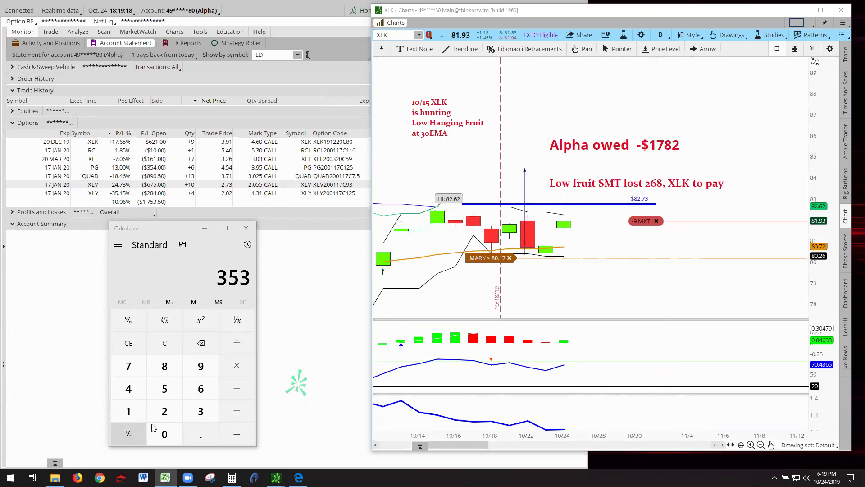
left_click(238, 387)
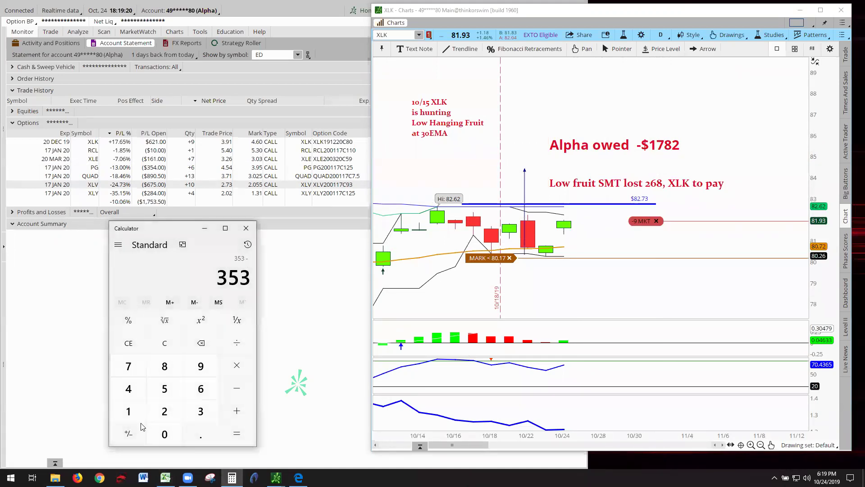
left_click(130, 411)
left_click(130, 364)
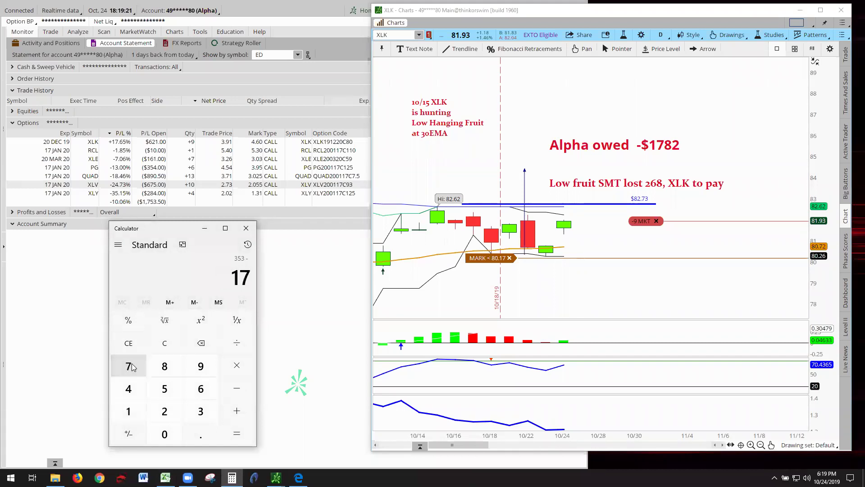
left_click(165, 370)
left_click(165, 411)
left_click(240, 430)
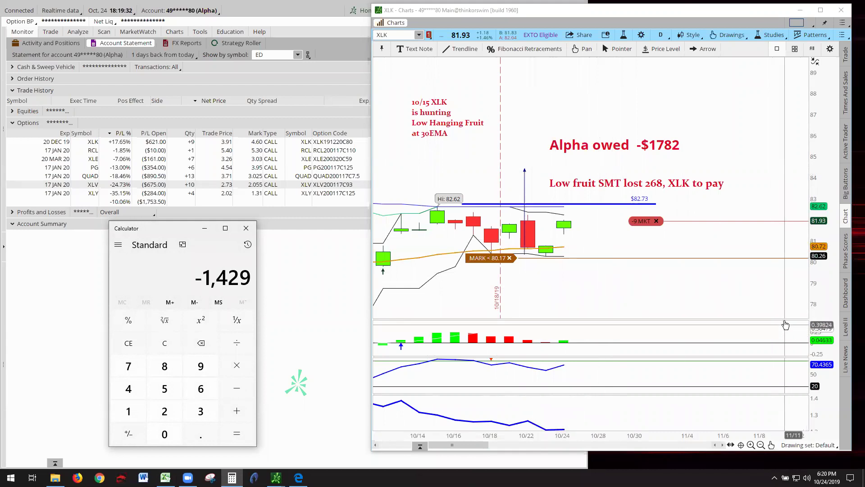
left_click_drag(784, 319, 778, 300)
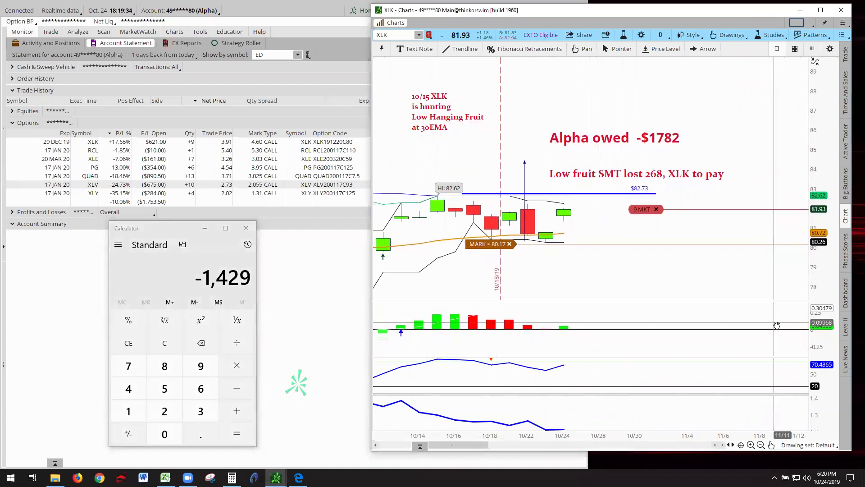
left_click_drag(817, 365, 823, 428)
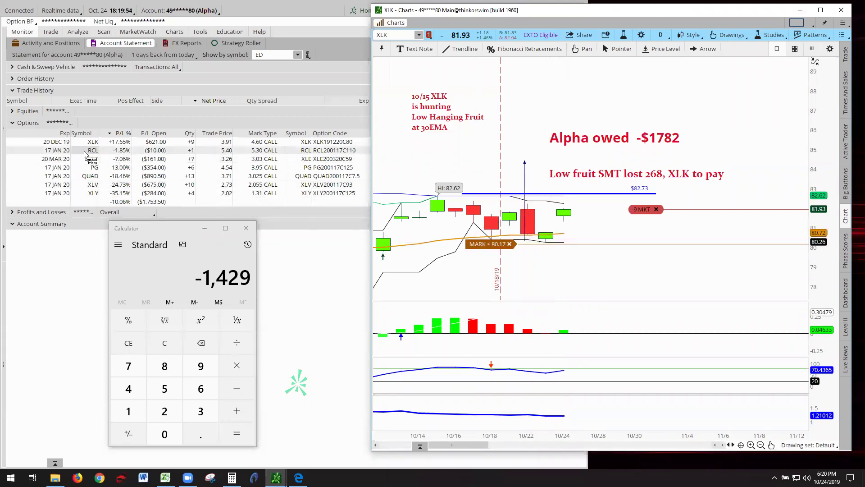
- Switch the chart to the RCL position and autozoom it to its full price range
left_click(419, 35)
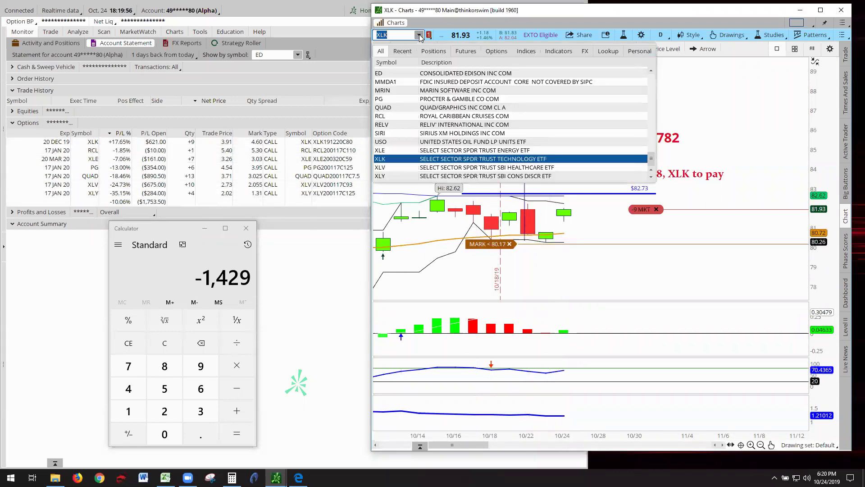
left_click(433, 51)
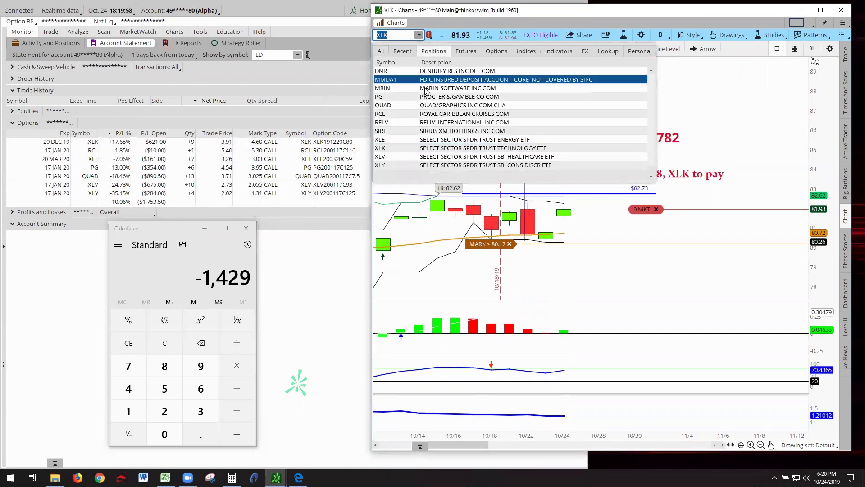
left_click(432, 115)
right_click(469, 159)
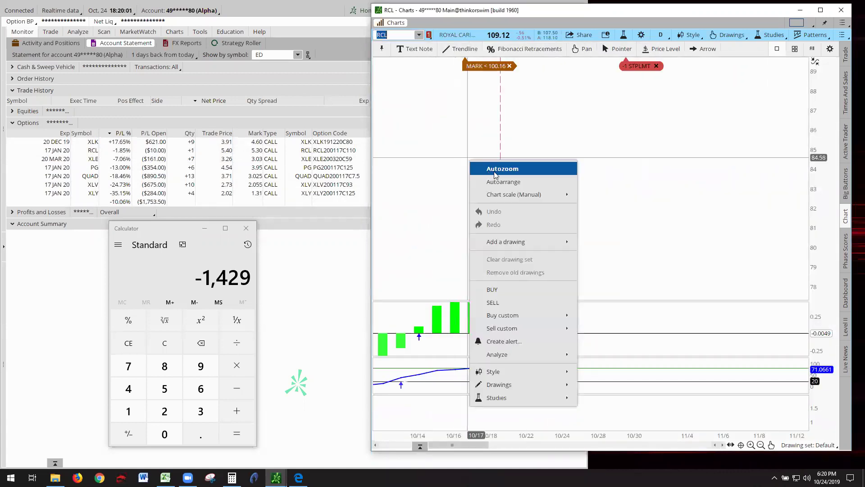
left_click(508, 173)
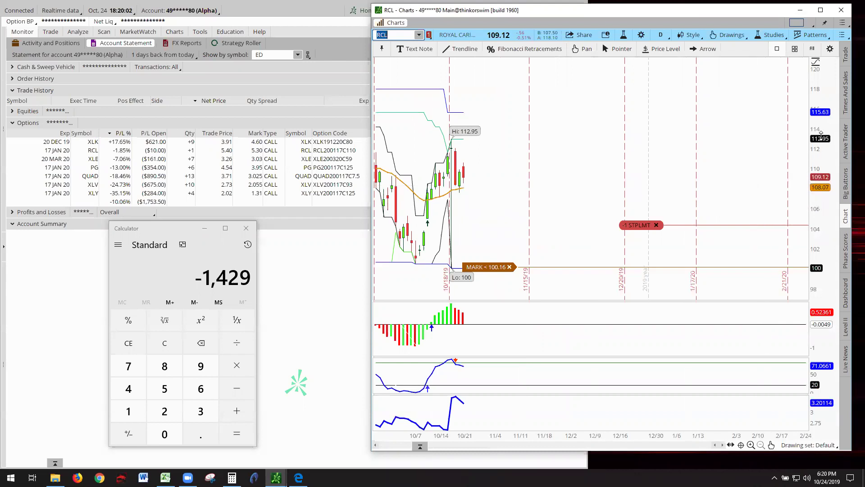
left_click_drag(821, 156, 720, 185)
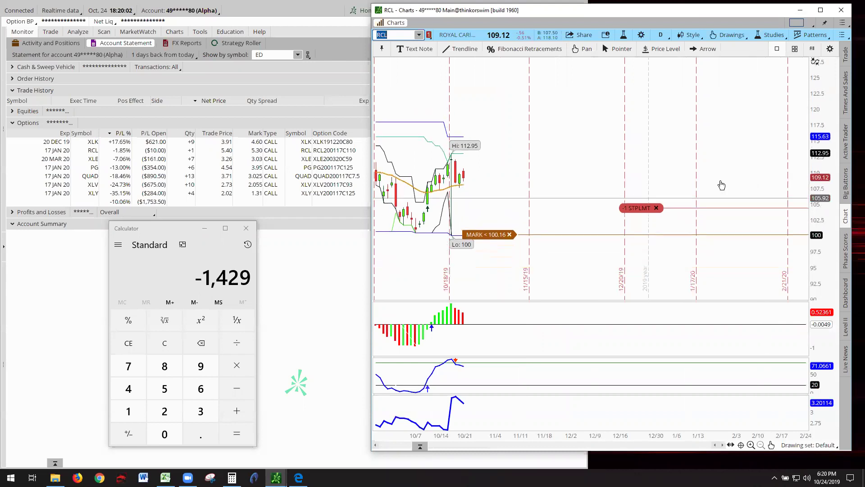
- Set the chart's time-axis expansion area to 0 bars
left_click(644, 38)
left_click(478, 103)
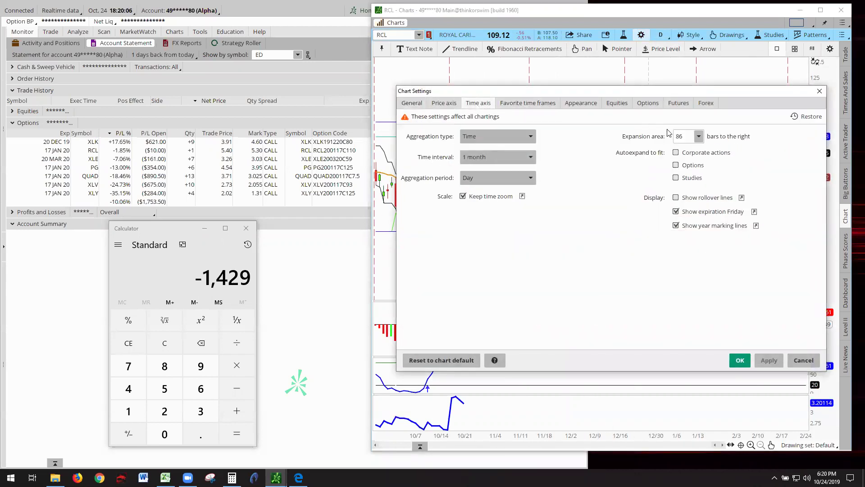
left_click(699, 136)
left_click(692, 205)
left_click(768, 360)
left_click(740, 360)
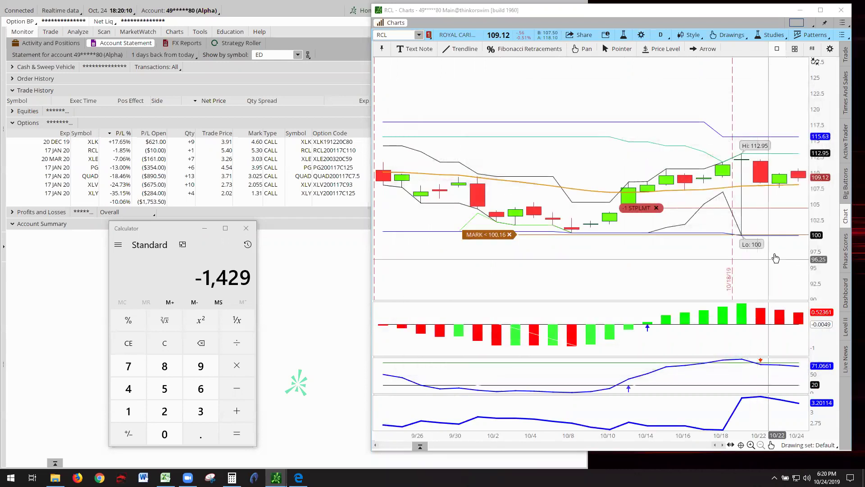
- Pan the RCL chart back, clear Calculator to 0, and switch the chart to XLE
left_click_drag(592, 267, 629, 182)
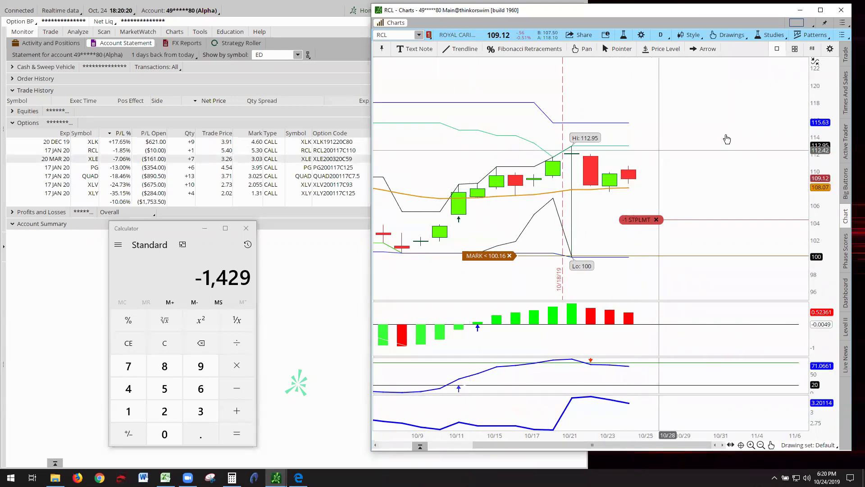
mouse_move(737, 111)
left_mouse_down()
mouse_move(745, 161)
mouse_move(750, 112)
mouse_move(739, 119)
left_mouse_up()
left_click_drag(822, 88, 821, 84)
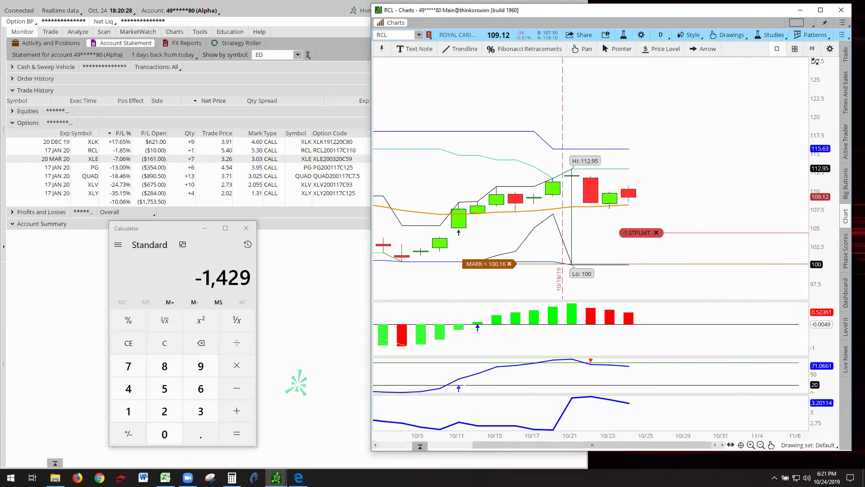
left_click(165, 477)
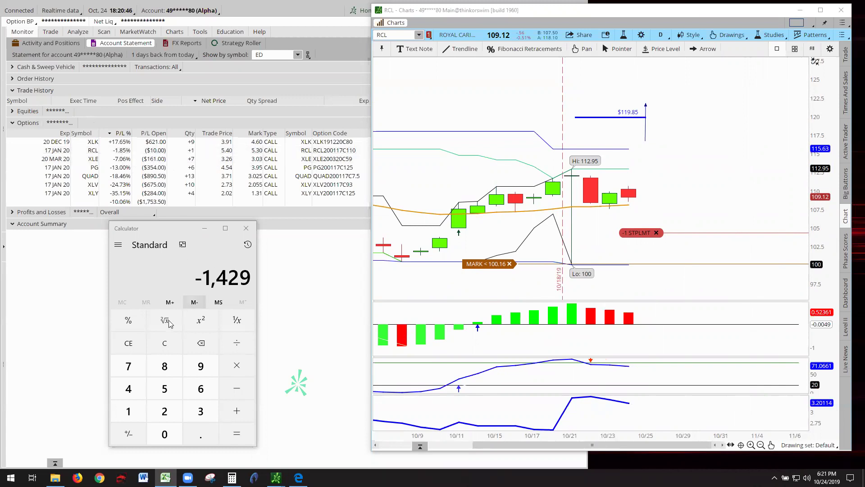
left_click(129, 343)
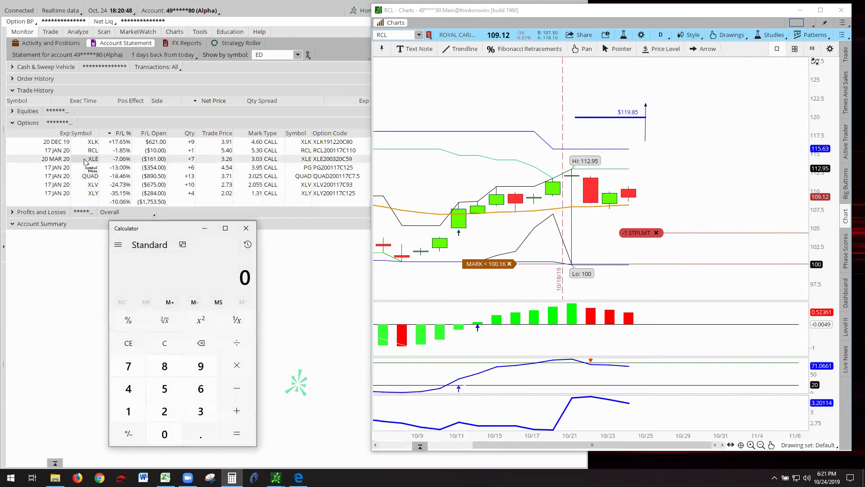
left_click(420, 36)
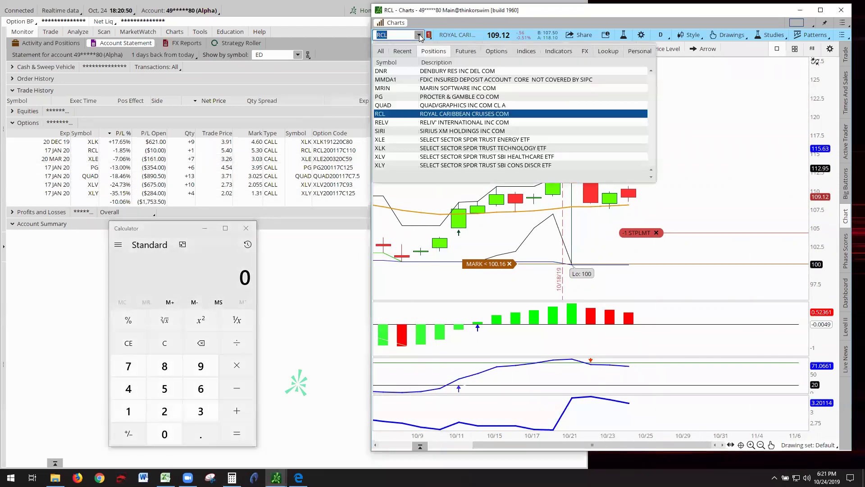
left_click(442, 139)
- Pan the XLE chart to reveal the 'Alpha owed -$591' and 'Tigers owed -$1300' notes
right_click(469, 135)
left_click(743, 183)
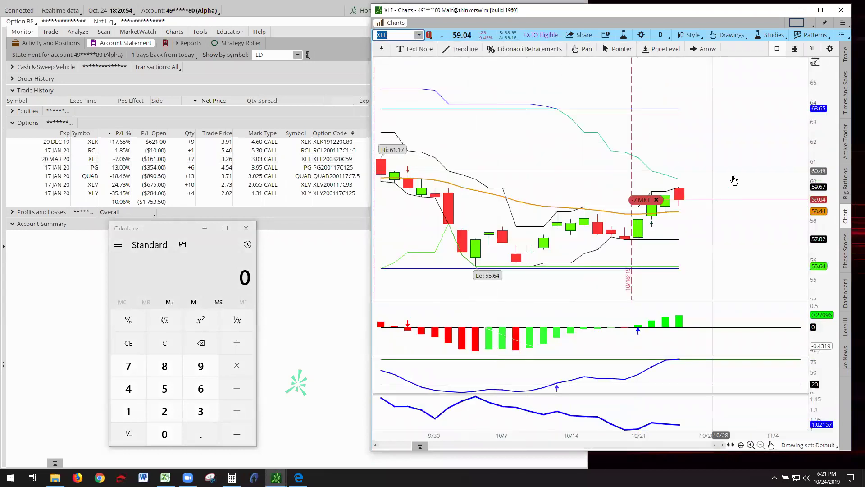
left_click_drag(743, 182, 690, 193)
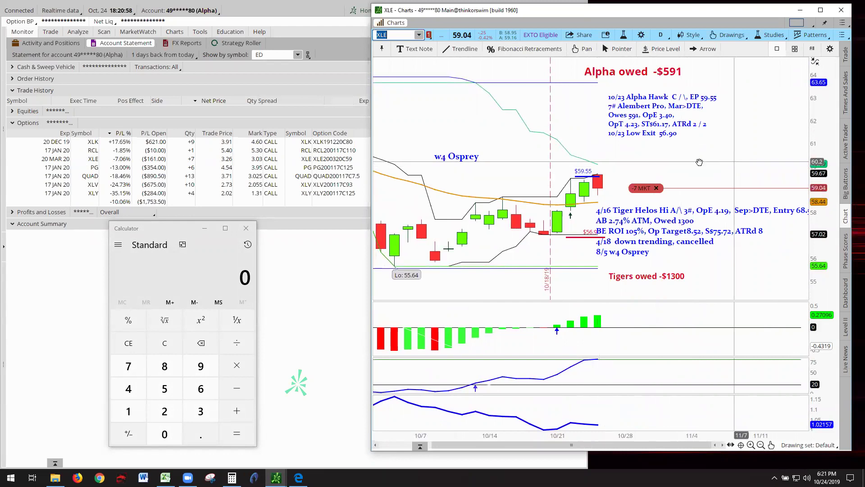
scroll(699, 162, "down", 3)
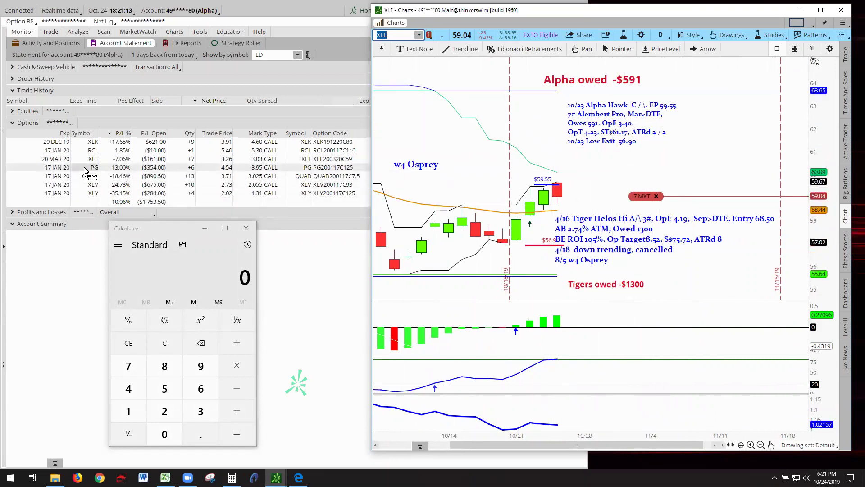
- Switch the chart to the PG position
left_click(418, 36)
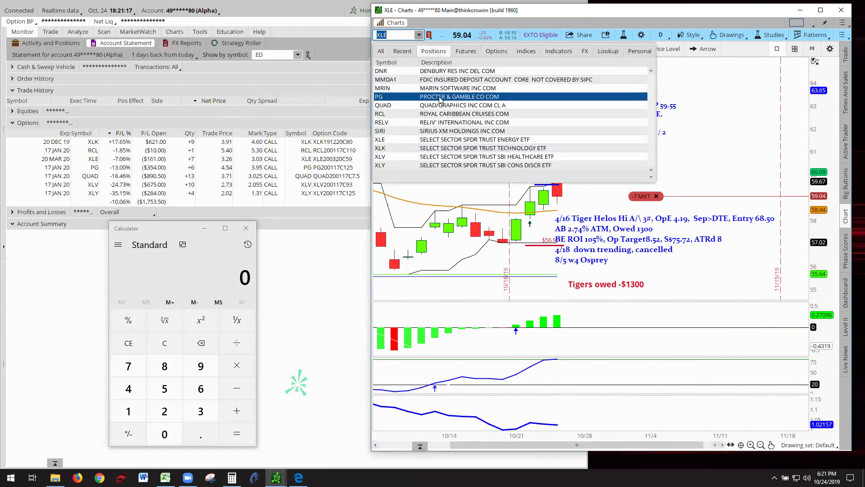
left_click(477, 96)
right_click(551, 147)
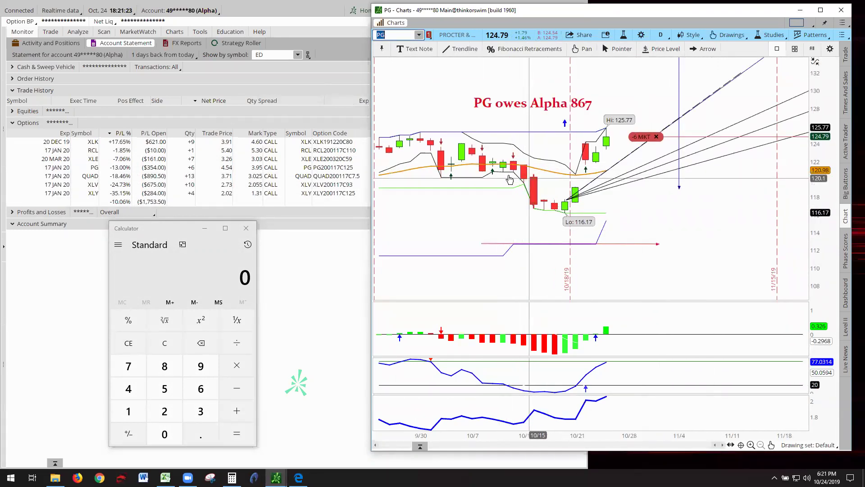
scroll(688, 228, "down", 1)
scroll(688, 228, "down", 2)
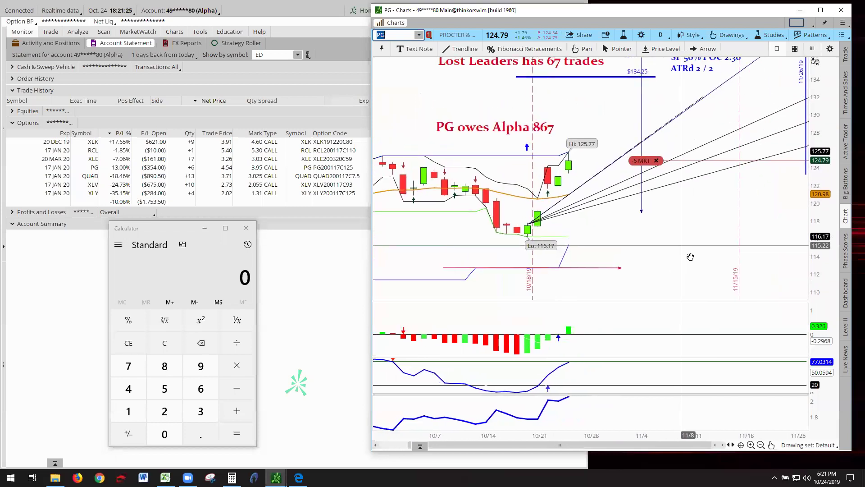
- Pan PG and reposition the 'PG owes Alpha 867' and 'Lost Leaders' notes to show Alpha Hawk Call
left_click_drag(793, 132, 735, 218)
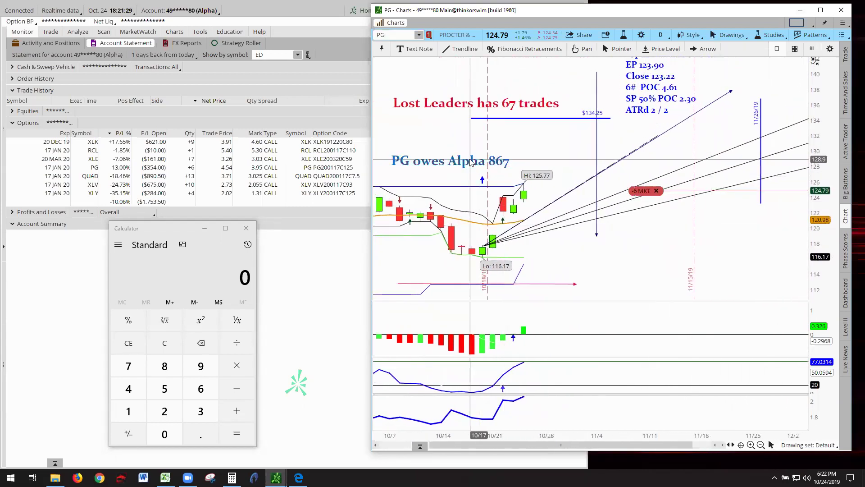
left_click_drag(448, 160, 530, 143)
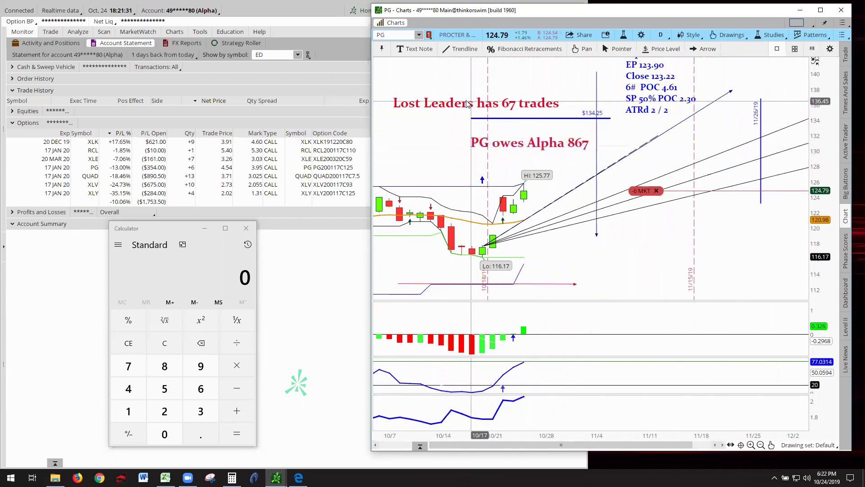
left_click_drag(445, 102, 448, 85)
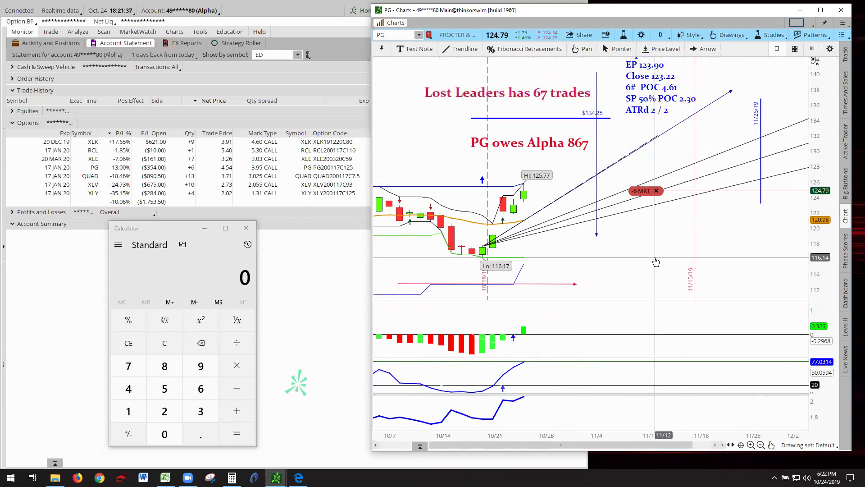
left_click_drag(528, 334, 525, 346)
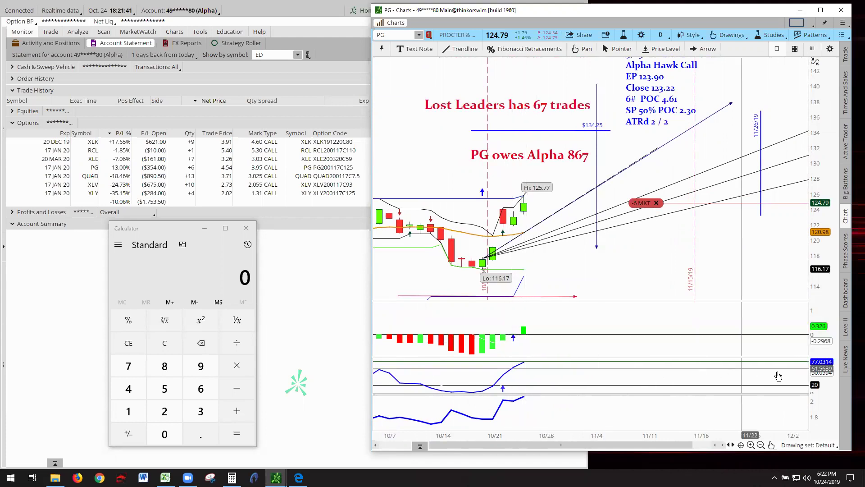
- Compress the PG stochastic scale and inspect, then deselect, the Fibonacci fan drawing
left_click_drag(824, 370, 823, 377)
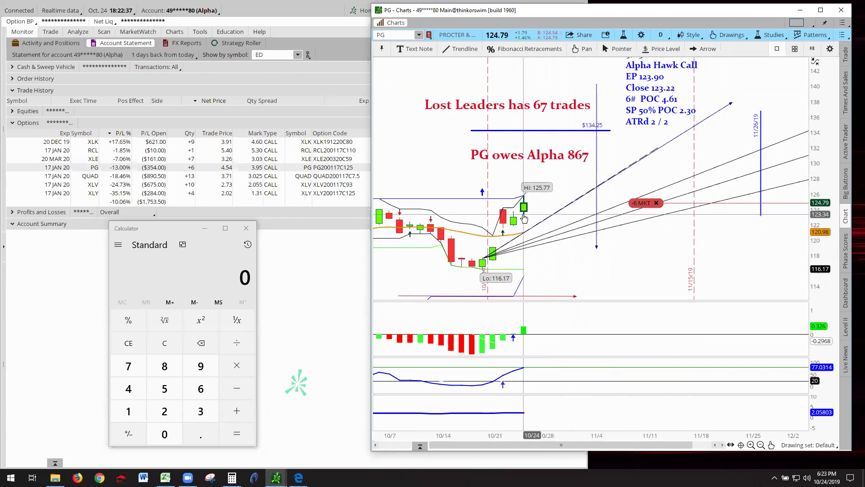
left_click(525, 233)
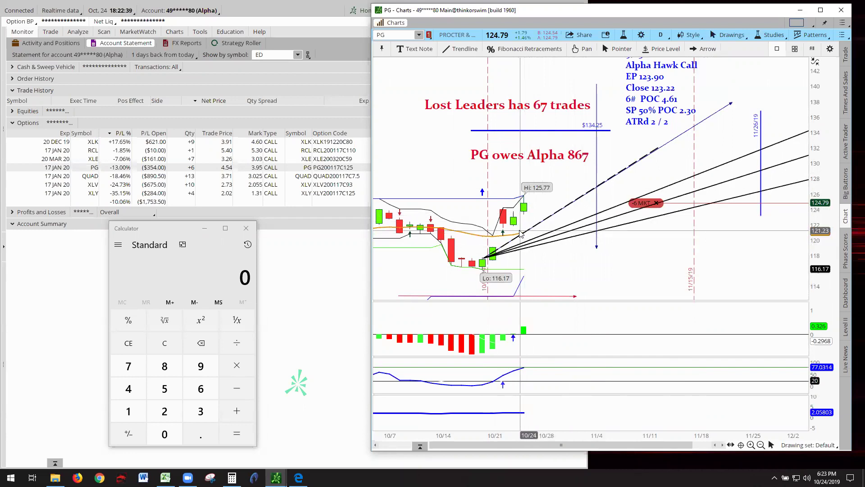
left_click(524, 277)
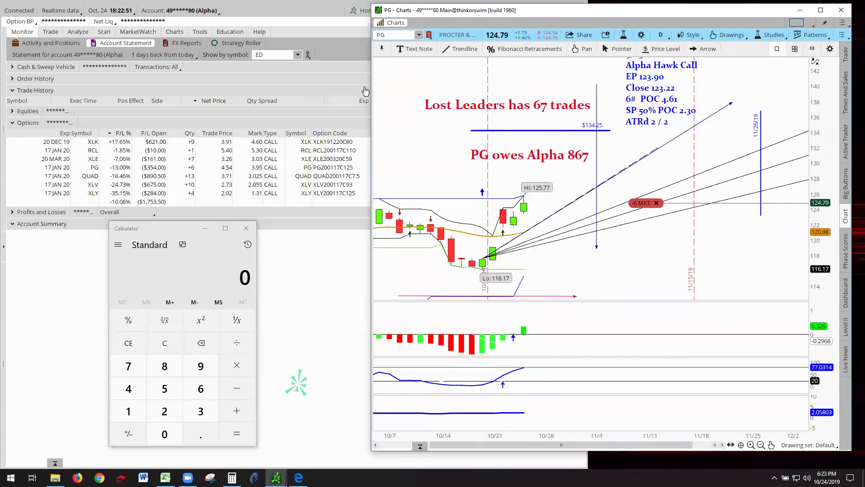
left_click(419, 35)
- Switch the chart to QUAD and autozoom it to its price range
left_click(430, 106)
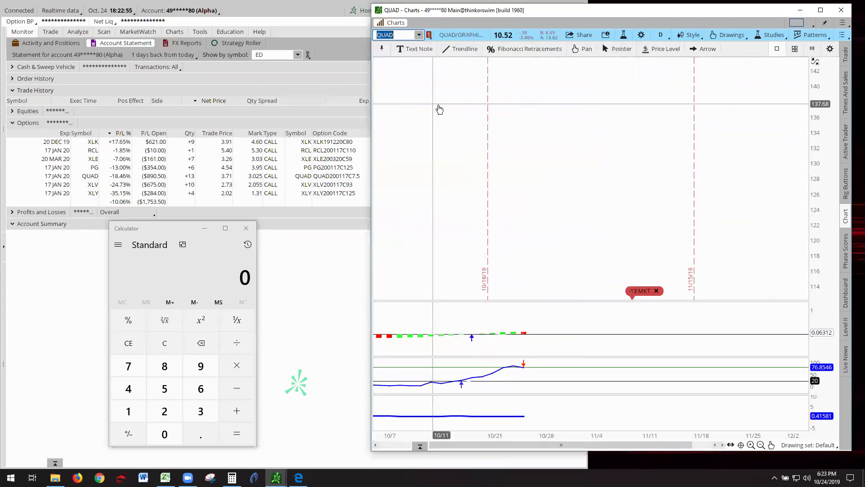
right_click(464, 131)
left_click(496, 143)
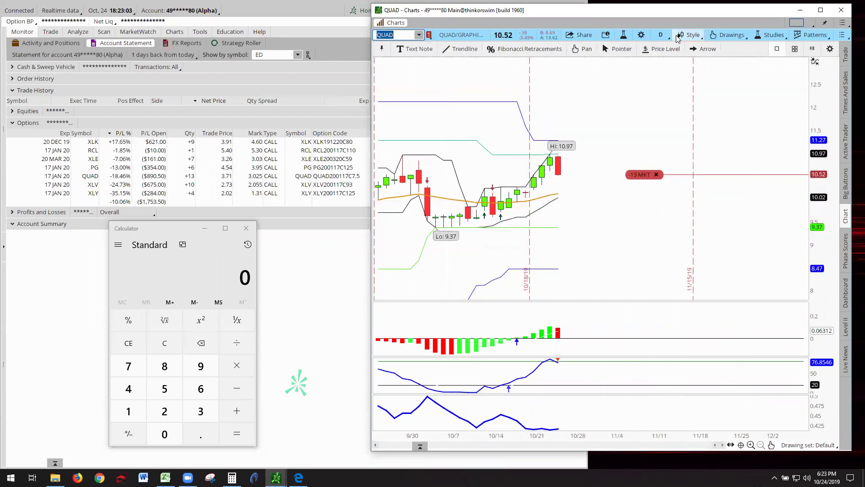
- Show the Time axis expansion area choices in Chart Settings, currently 30 bars
left_click(641, 35)
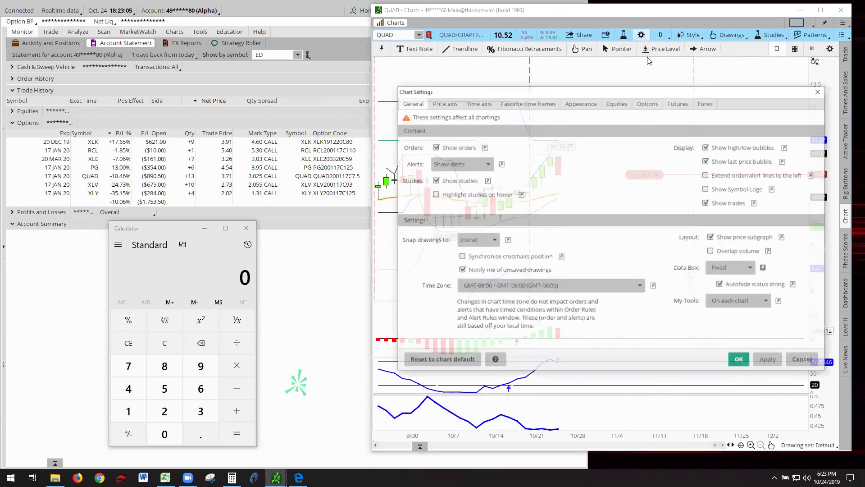
left_click(478, 103)
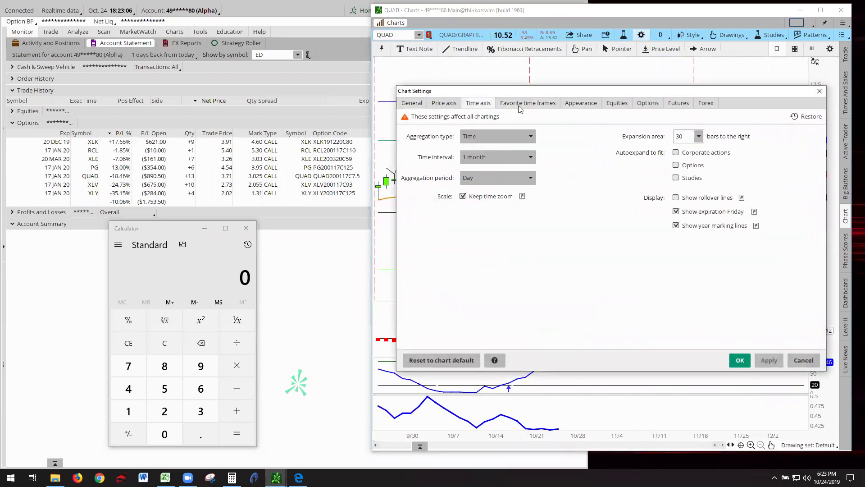
left_click(699, 136)
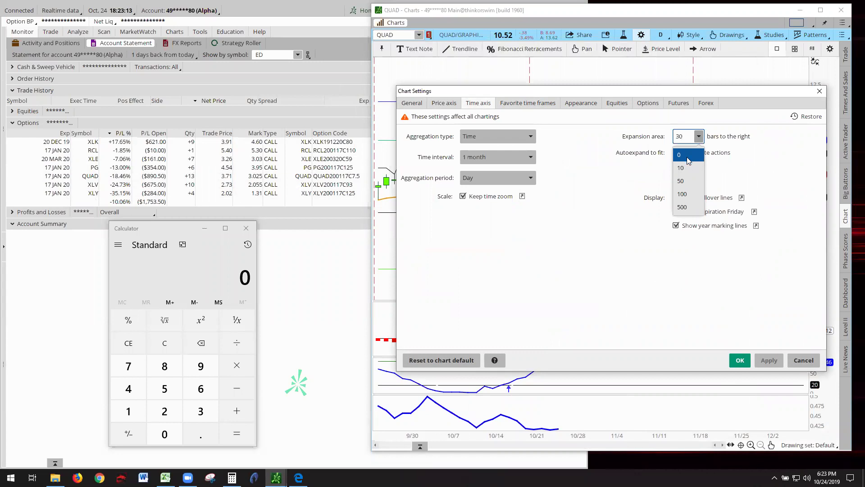
- Set the QUAD chart's expansion area to 10 bars and apply it
left_click(688, 168)
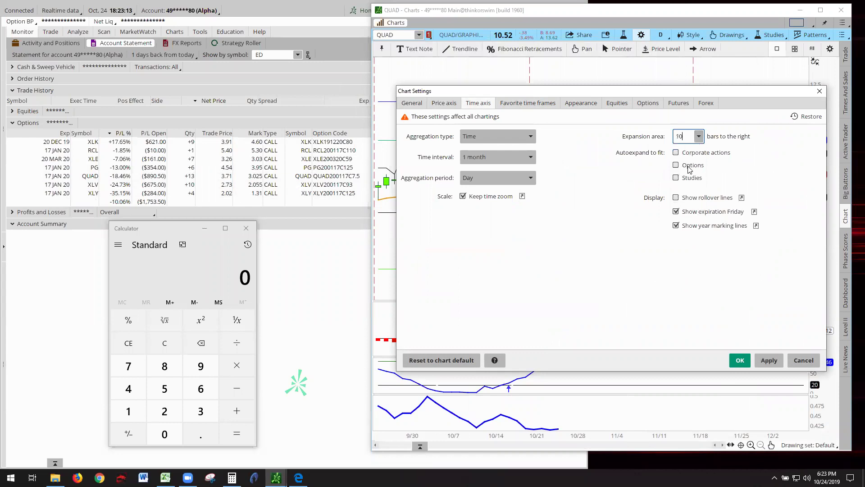
left_click(768, 360)
left_click(741, 363)
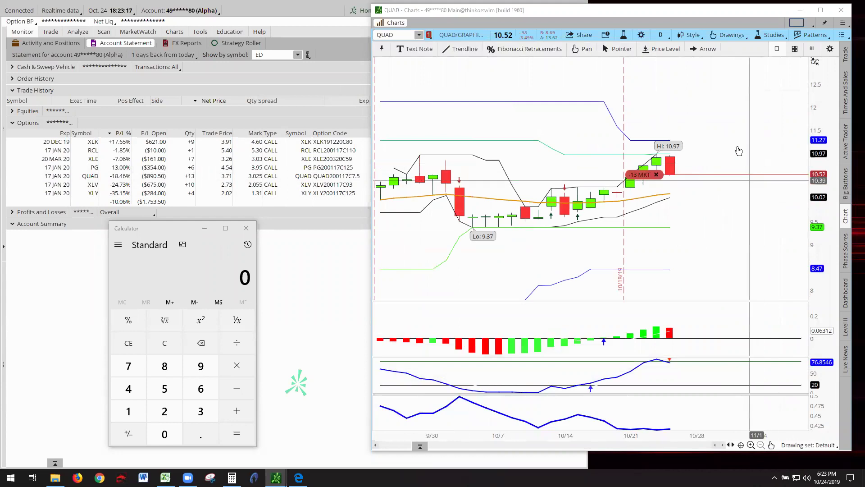
- Pan the QUAD candles into view and rescale the indicator and histogram panes around zero
left_click_drag(738, 151, 689, 224)
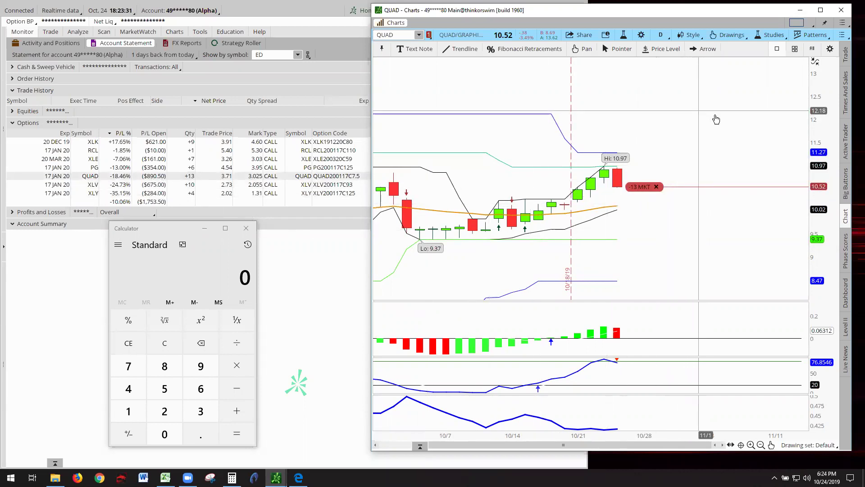
left_click_drag(753, 122, 732, 133)
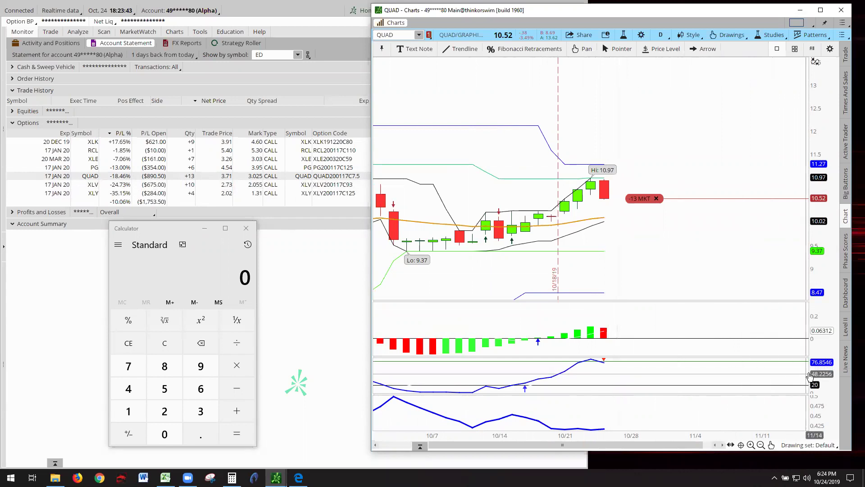
left_click_drag(820, 370, 819, 367)
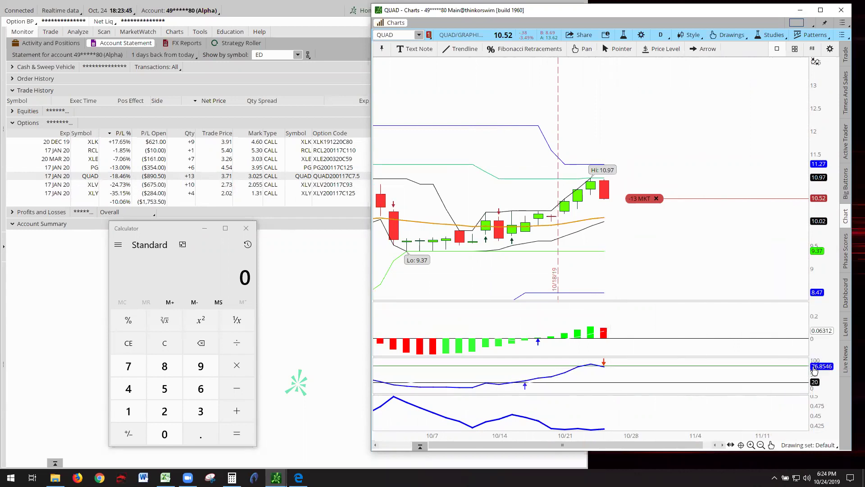
left_click_drag(763, 340, 703, 328)
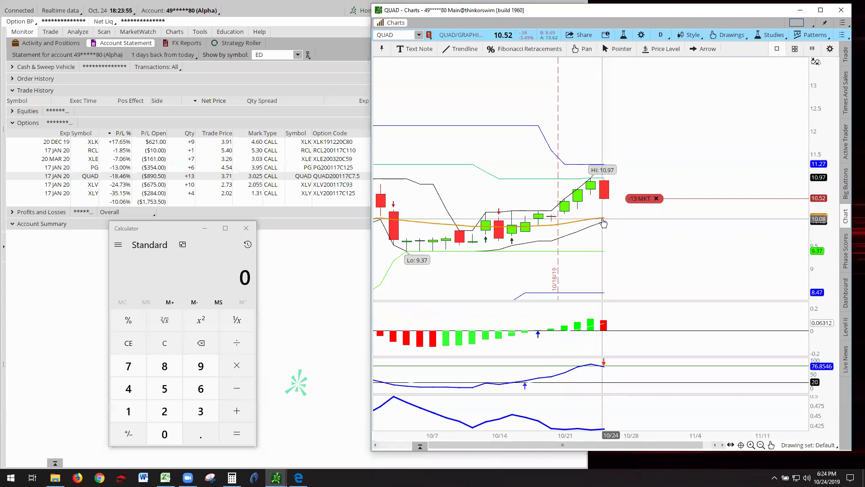
left_click(419, 35)
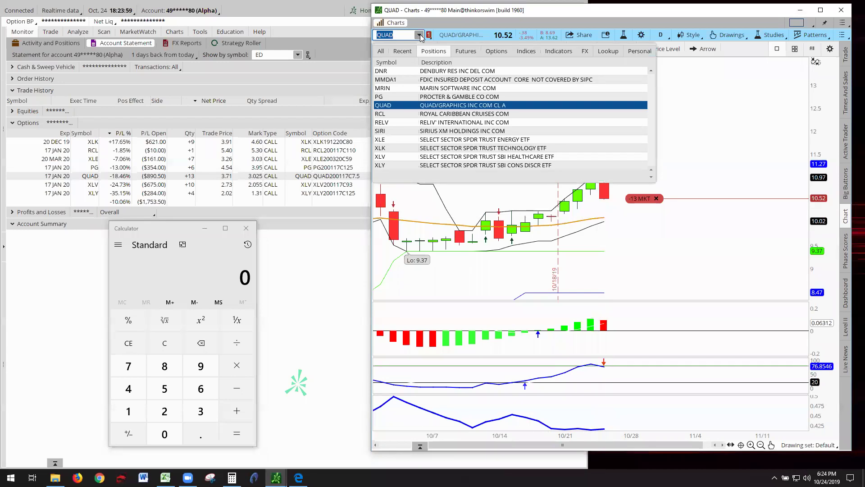
- Switch the chart to XLV at 91.96, autozoom its candles, and widen the histogram pane's scale
left_click(446, 158)
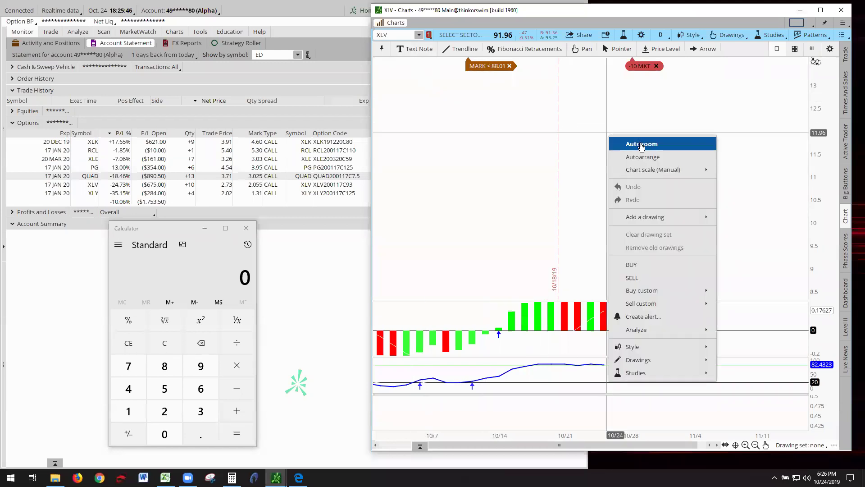
left_click(642, 144)
mouse_move(689, 203)
left_mouse_down()
mouse_move(676, 212)
mouse_move(689, 214)
left_mouse_up()
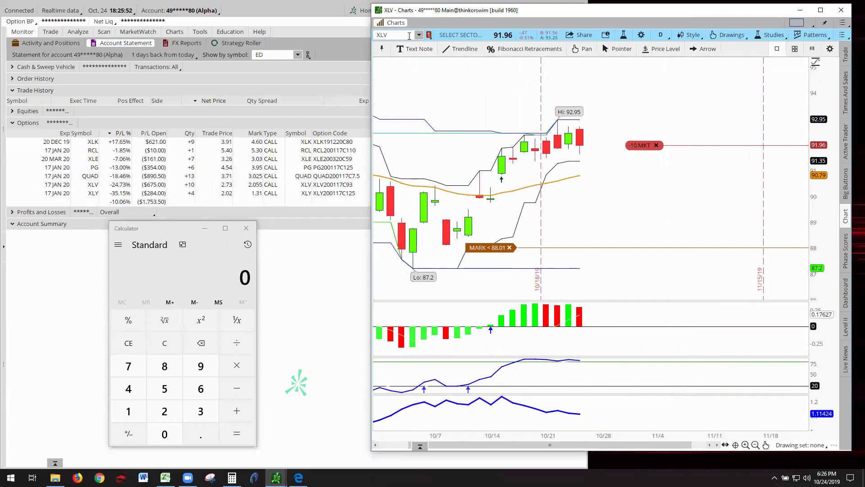
scroll(676, 130, "up", 1)
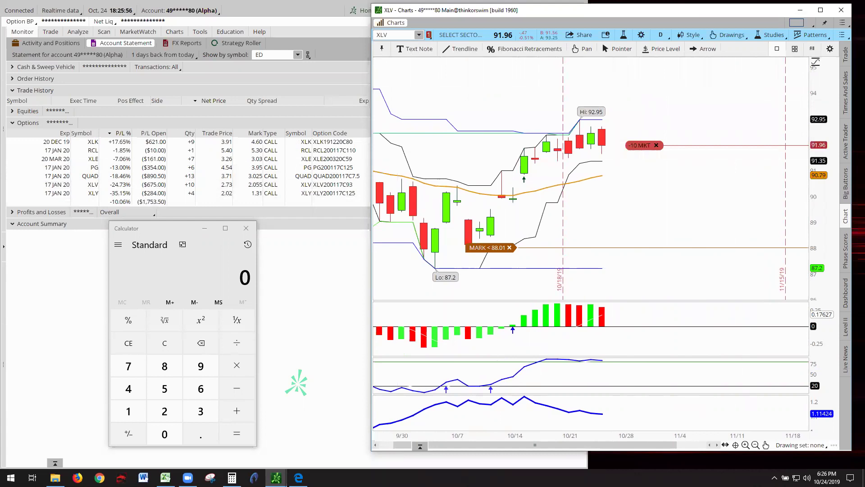
key("alt+Tab")
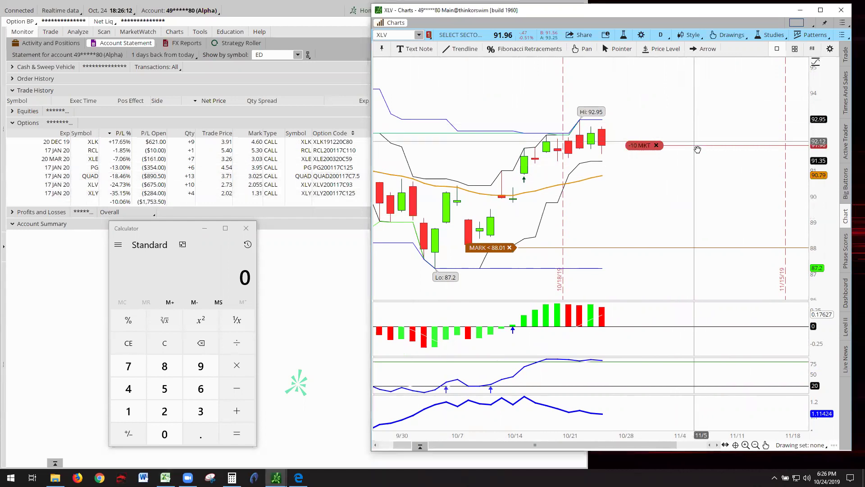
scroll(697, 151, "up", 1)
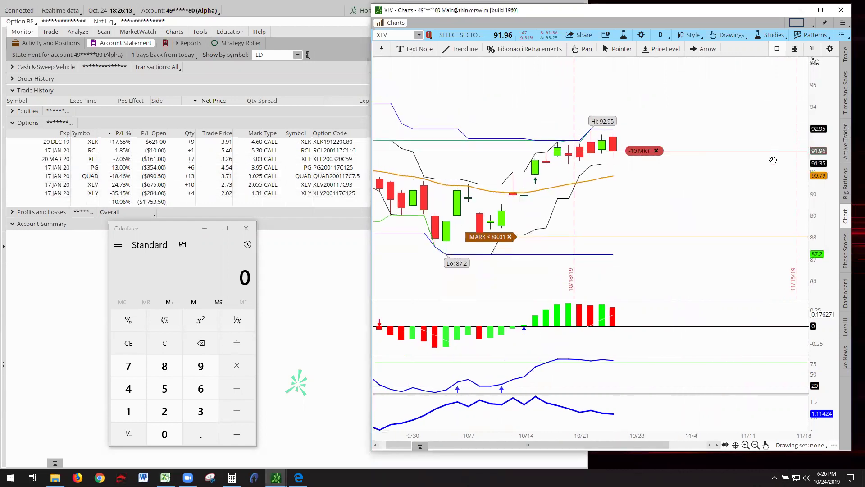
scroll(768, 147, "up", 1)
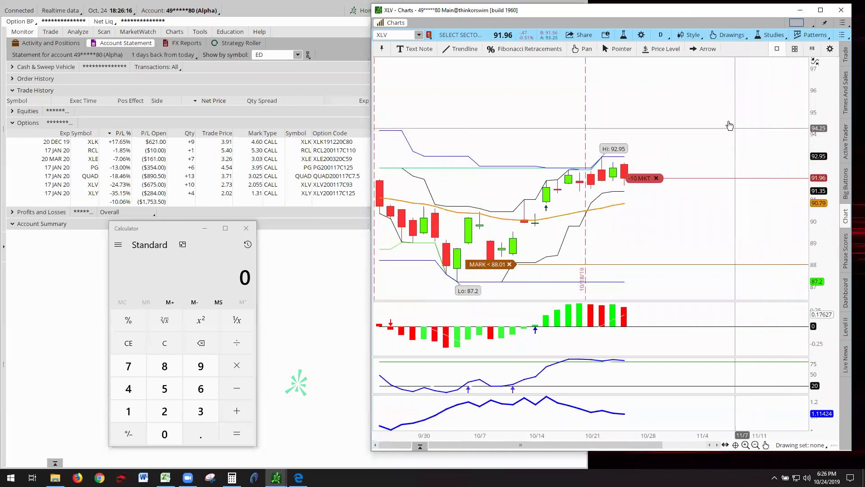
left_click_drag(826, 324, 826, 425)
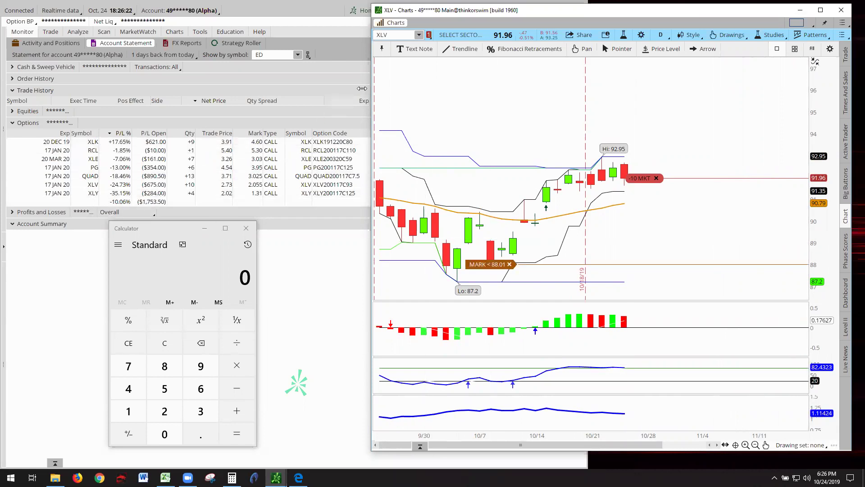
- Switch to XLY at 121.20, autozoom its 115.96–123.15 candles, and compress the histogram and bottom study scales
left_click(418, 35)
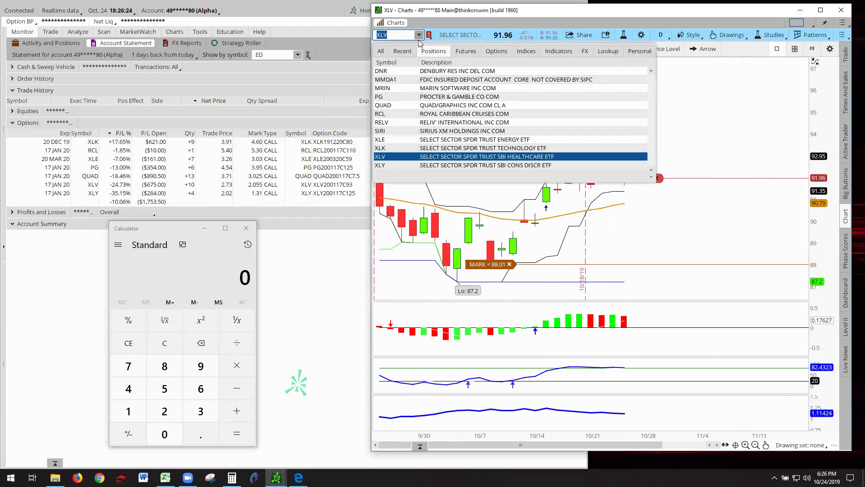
left_click(453, 165)
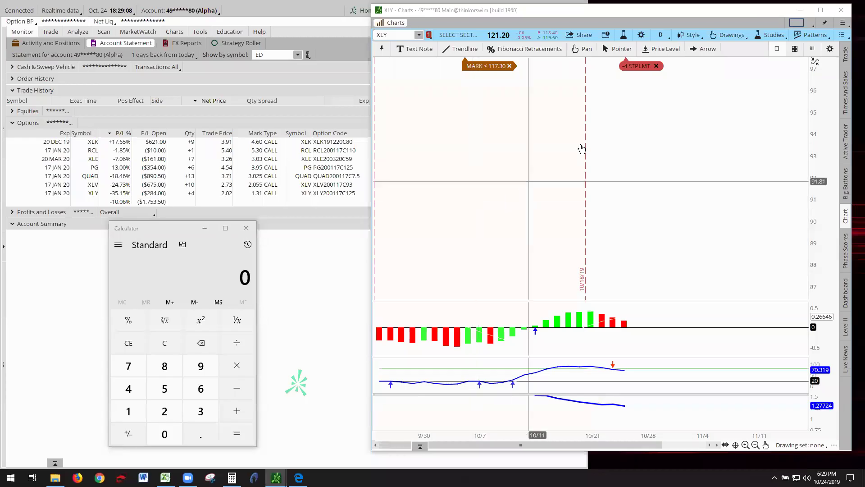
right_click(595, 142)
left_click(629, 149)
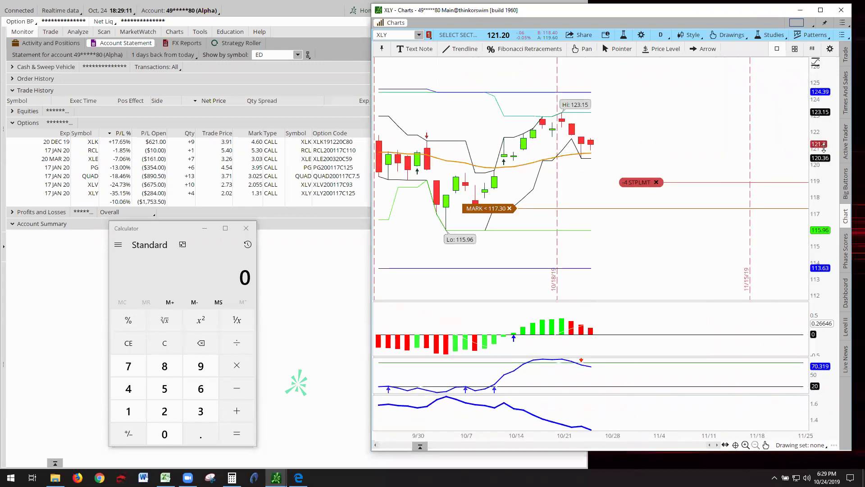
left_click_drag(758, 129, 757, 148)
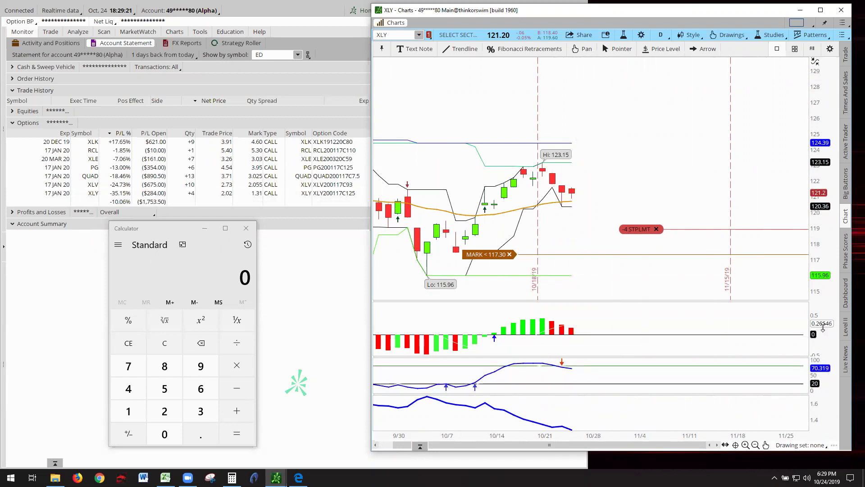
left_click_drag(822, 328, 823, 337)
left_click_drag(820, 417, 820, 428)
left_click_drag(542, 99, 567, 88)
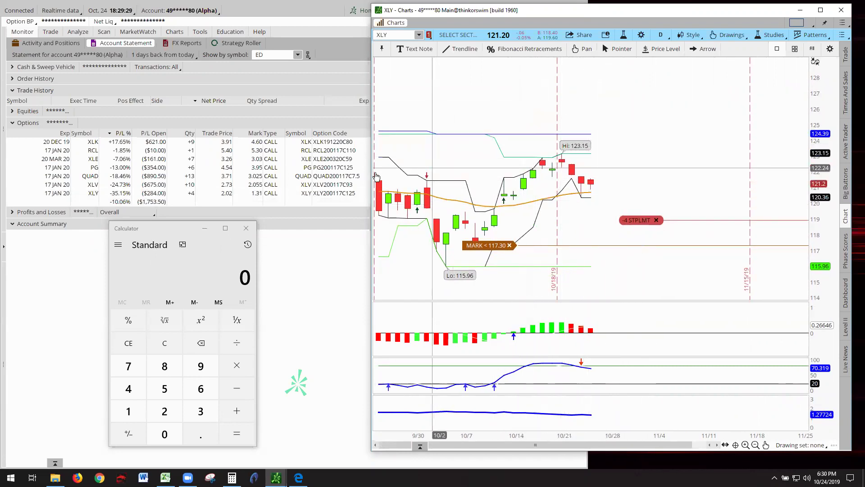
- Switch to the other trading account and set the statement period to 30 days back
left_click(216, 14)
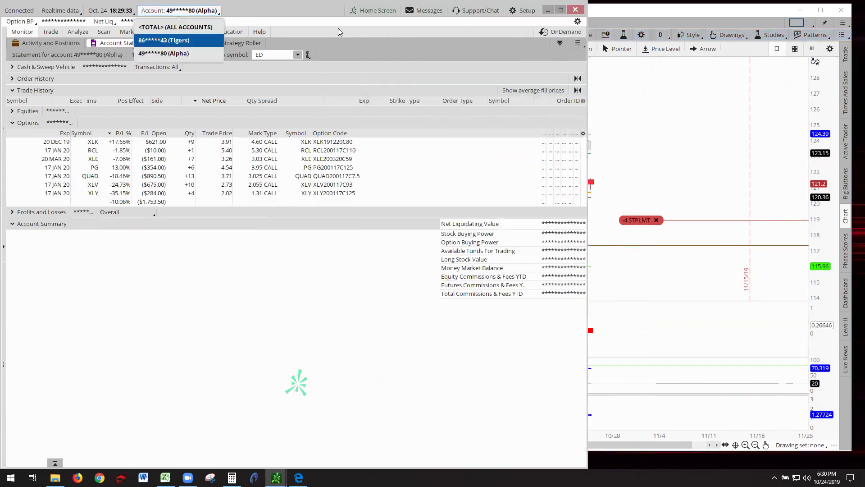
left_click(674, 14)
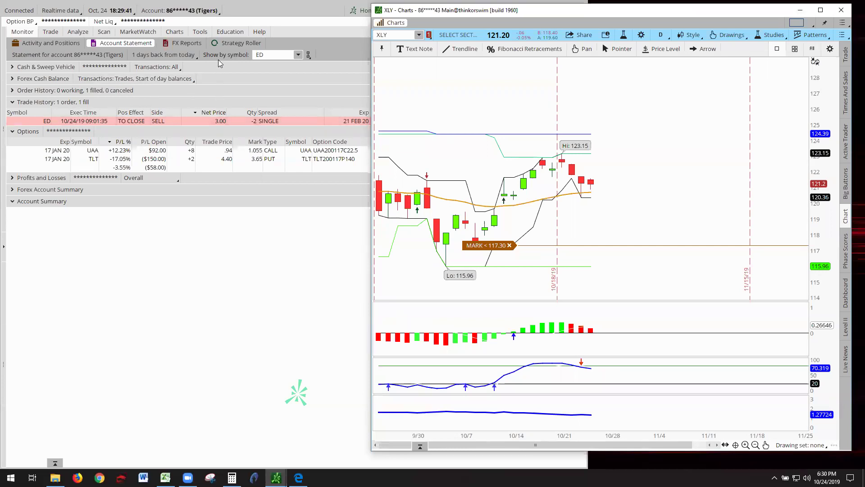
left_click(176, 57)
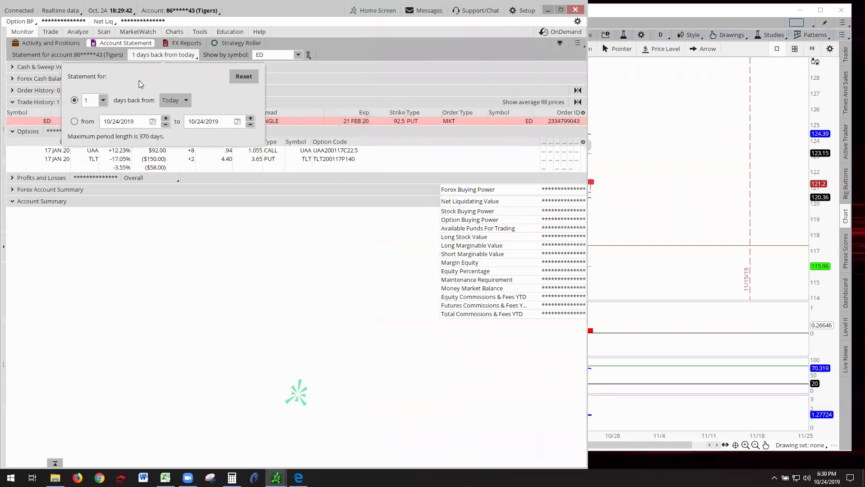
left_click(103, 100)
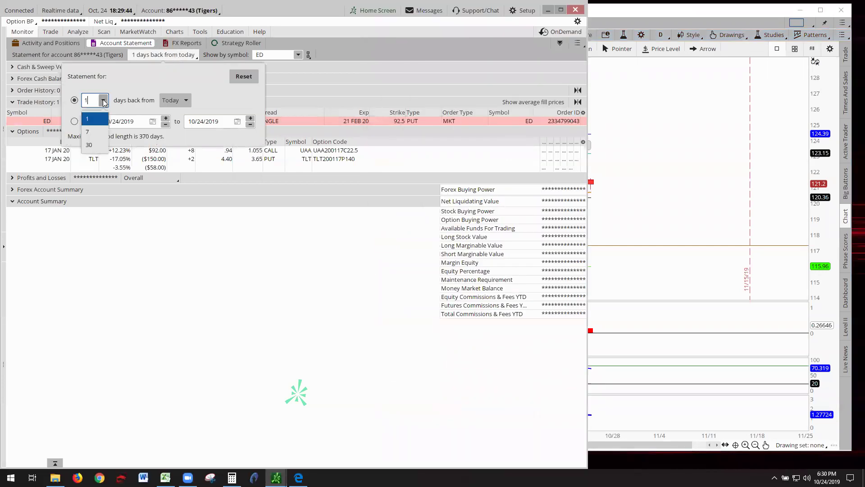
left_click(89, 145)
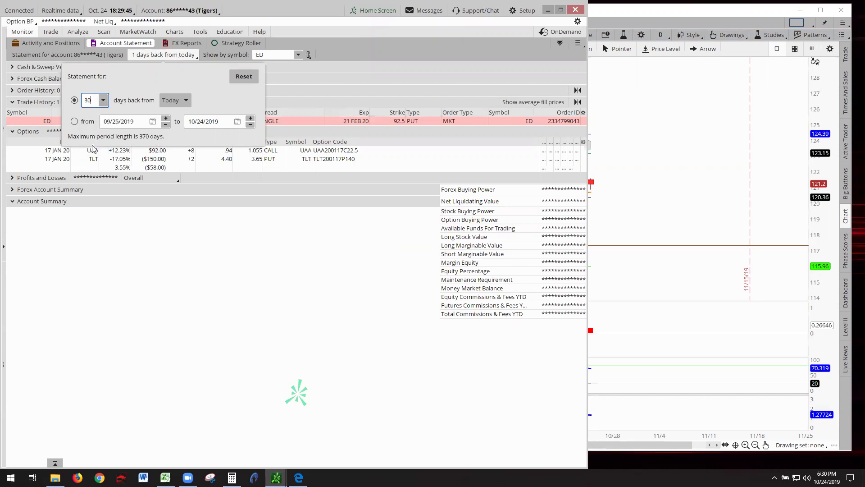
left_click(302, 95)
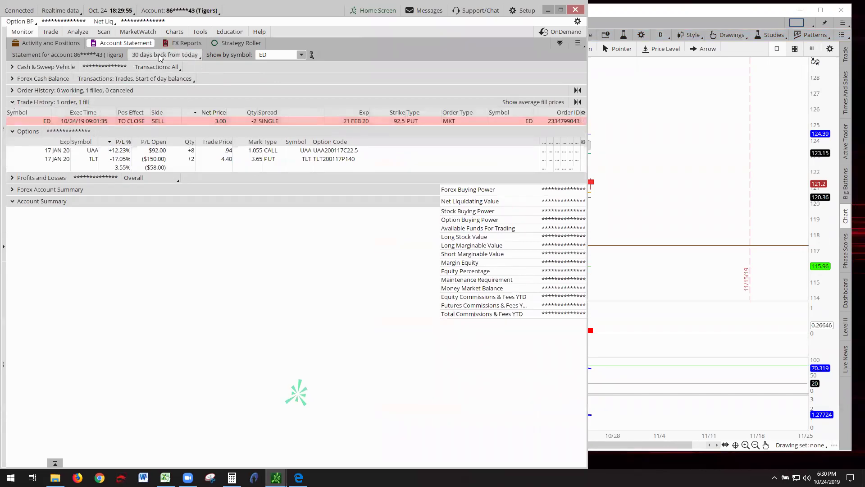
- Change the statement period to a custom range starting September 4, 2019
left_click(197, 59)
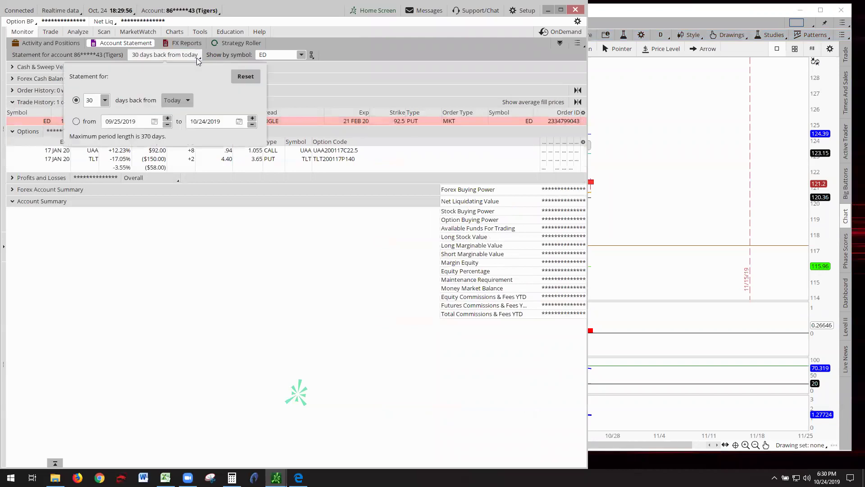
left_click(75, 122)
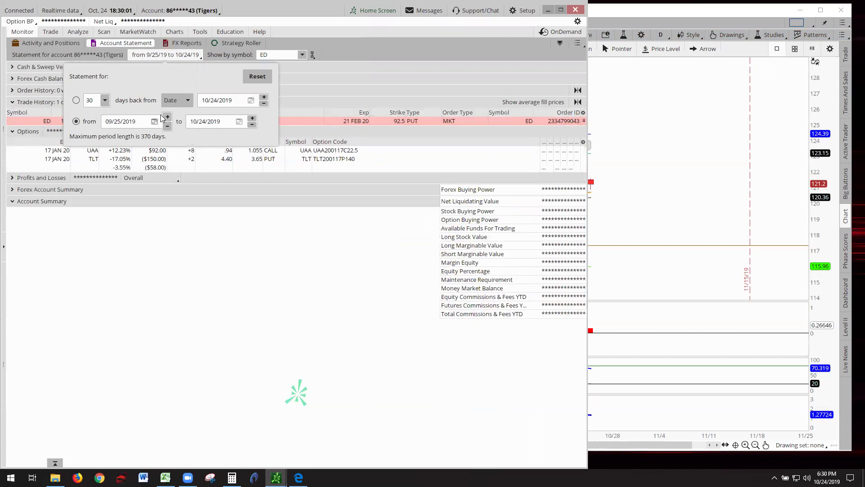
left_click(154, 121)
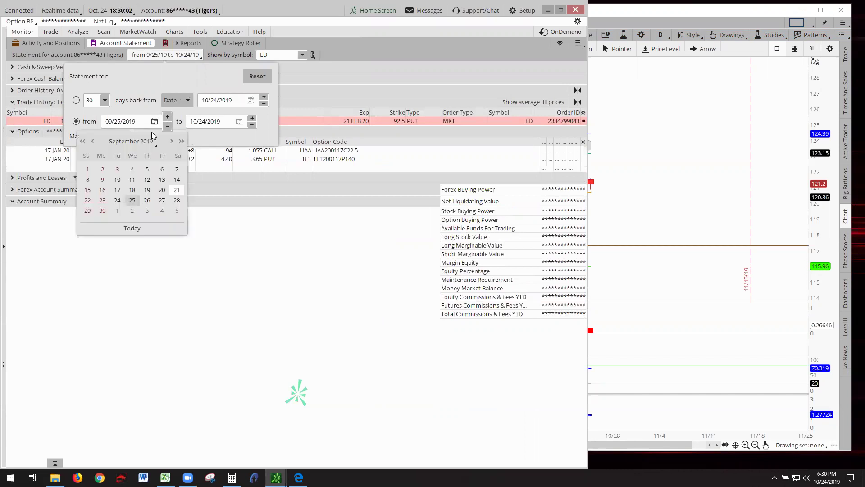
left_click(132, 170)
left_click(304, 81)
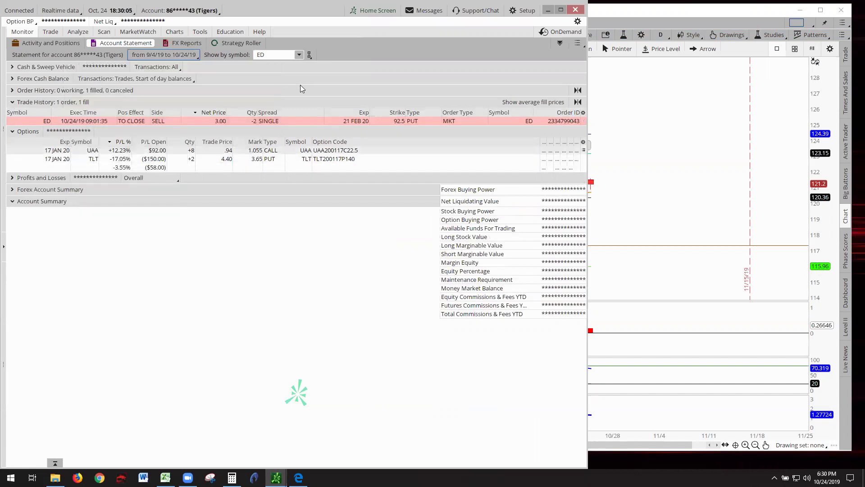
- Refresh the Trade History section while keeping the statement filtered to ED
left_click(299, 54)
left_click(276, 53)
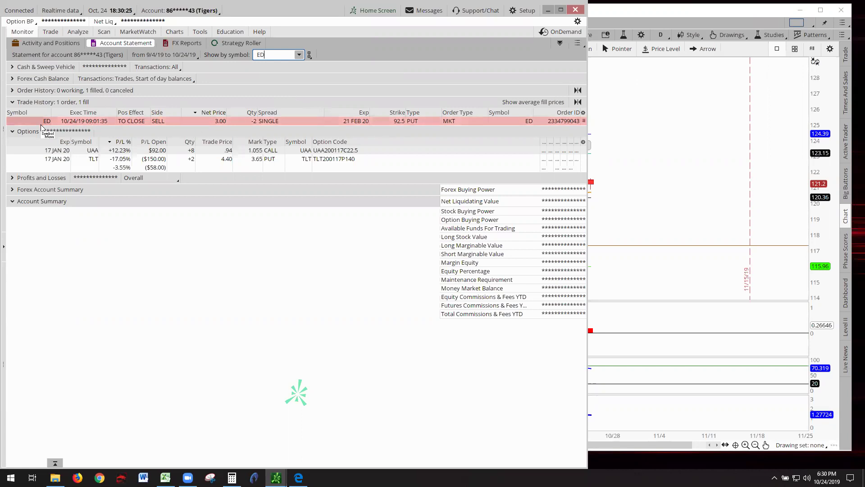
left_click(12, 102)
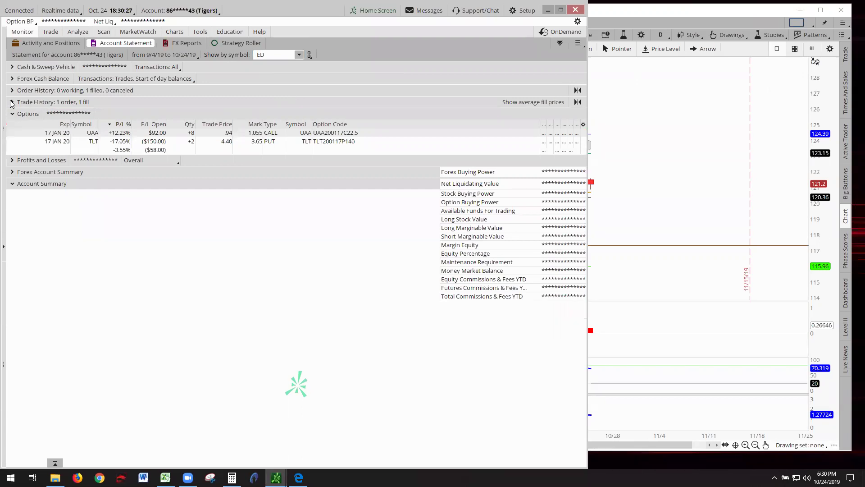
left_click(12, 102)
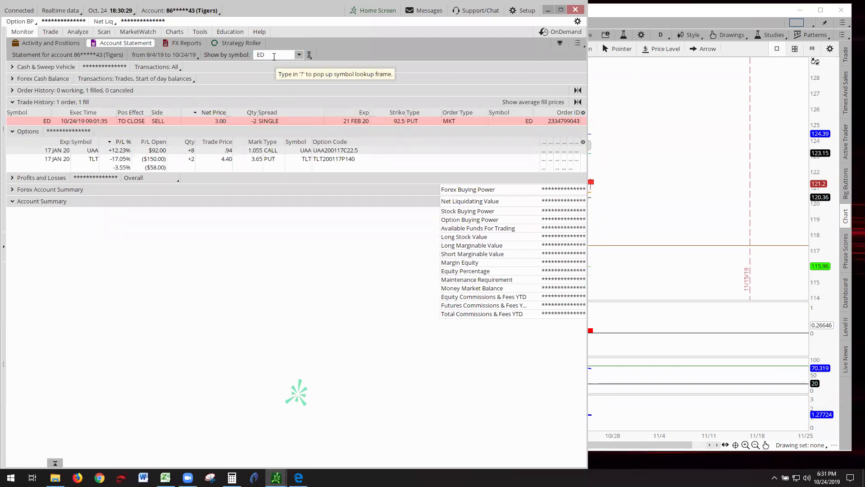
left_click(274, 56)
left_click(299, 54)
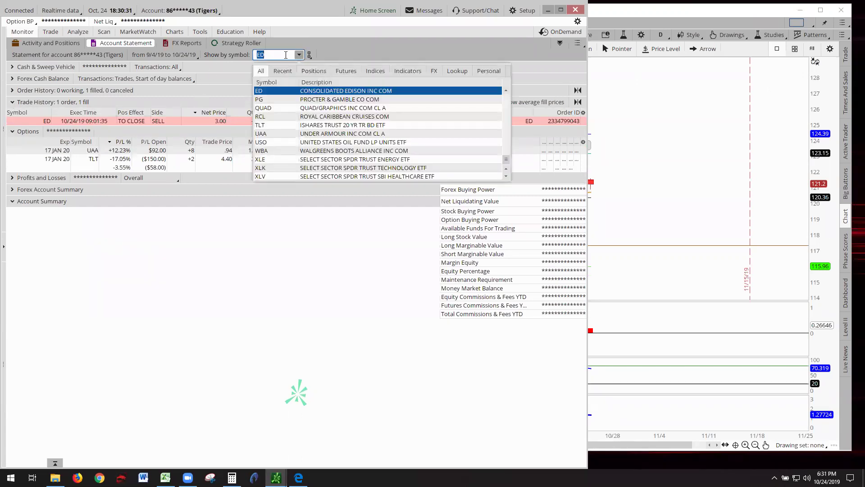
left_click(268, 55)
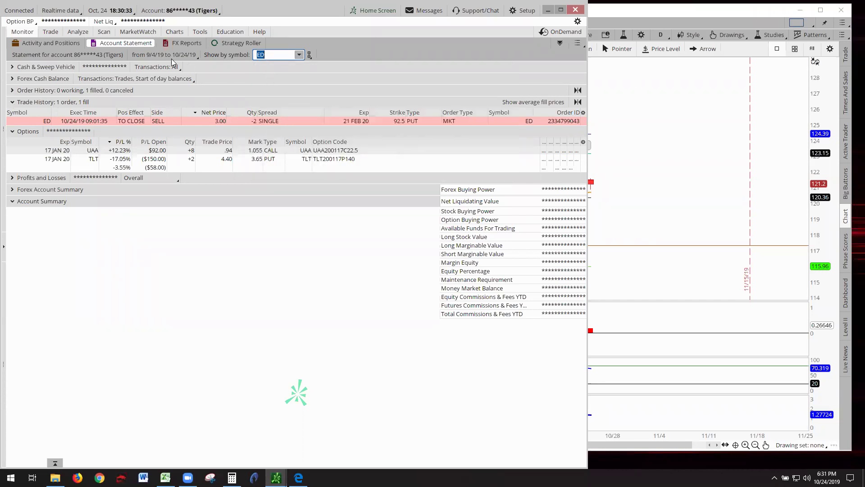
- Reset the statement period, then use a custom range covering only 10/24/19
left_click(184, 55)
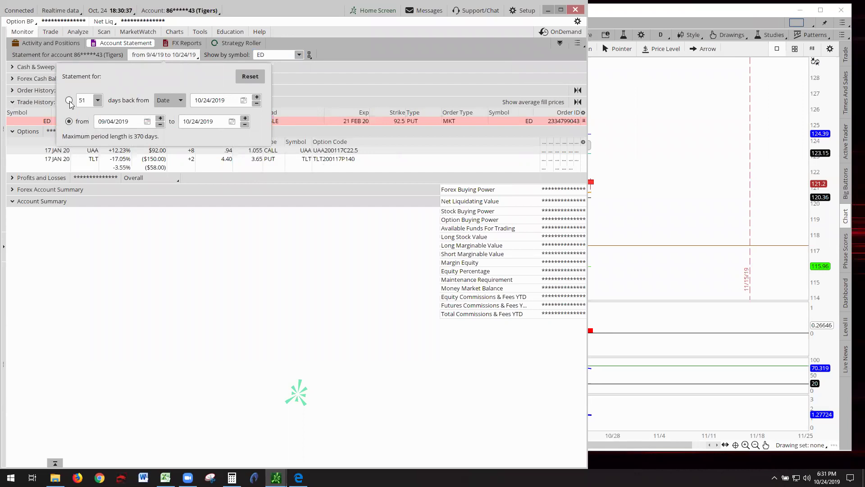
left_click(254, 78)
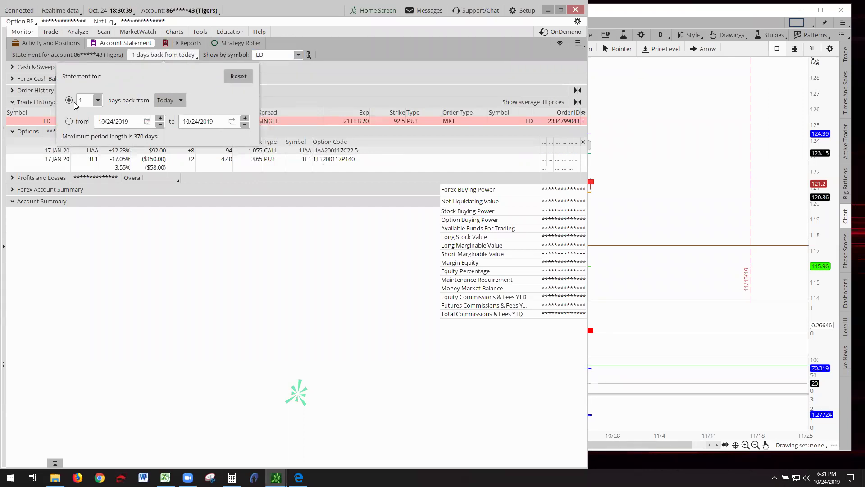
left_click(315, 107)
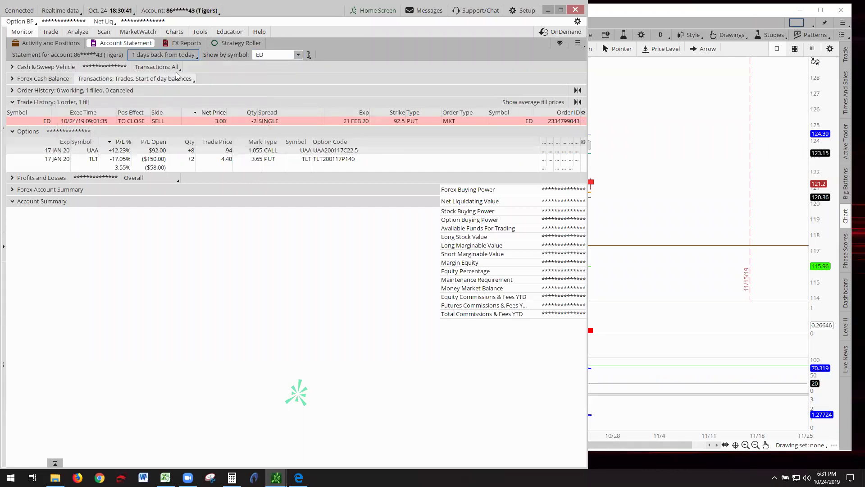
left_click(162, 55)
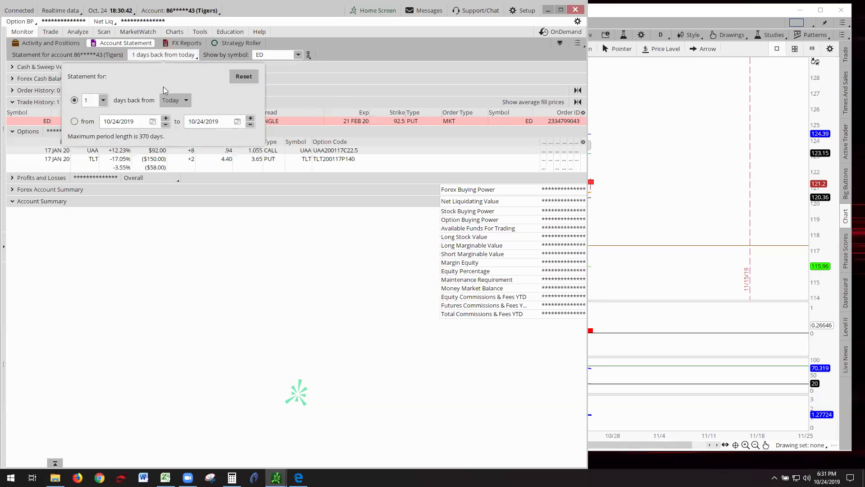
left_click(74, 122)
- Chart ED from the held positions, autozoom it, and shift the blue trade note right of Hawk Put
left_click(653, 126)
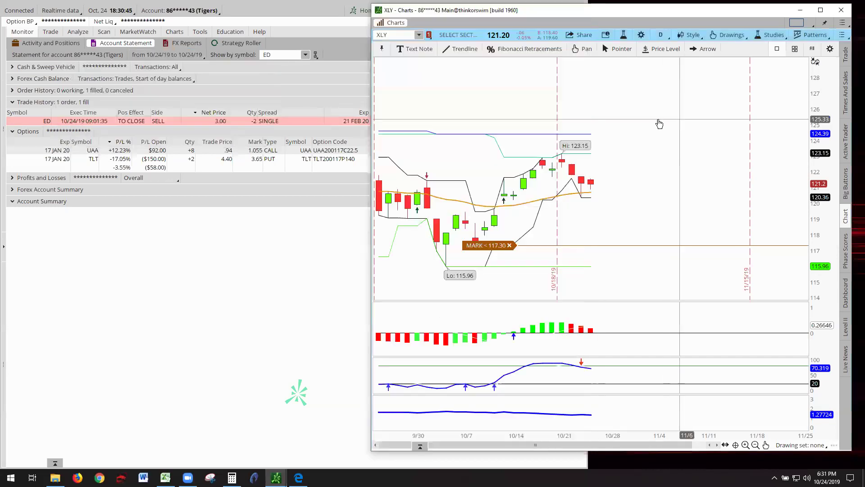
left_click(418, 35)
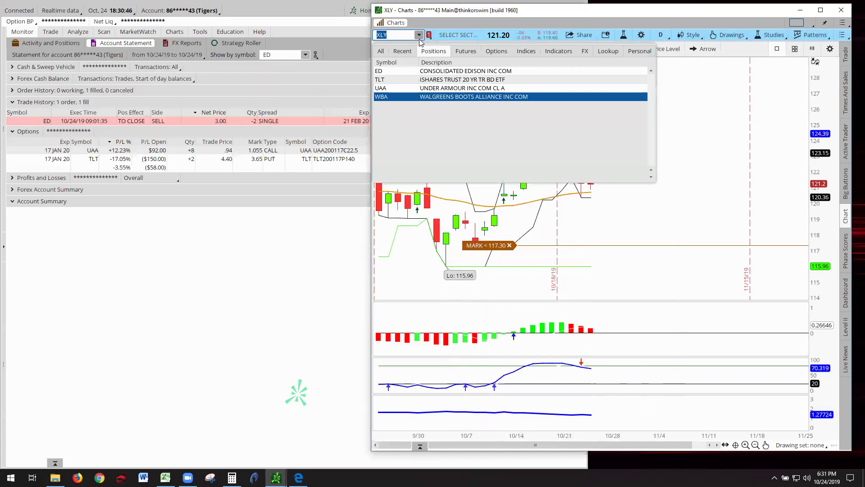
left_click(437, 76)
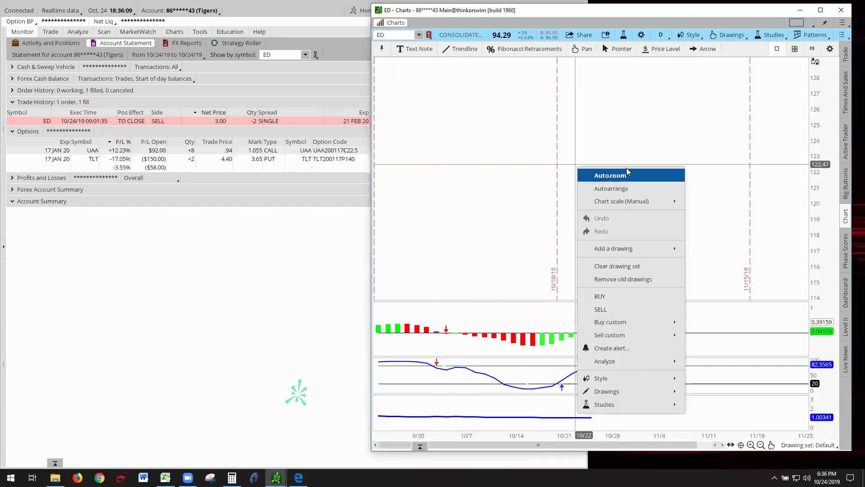
left_click(604, 174)
left_click_drag(656, 232, 572, 233)
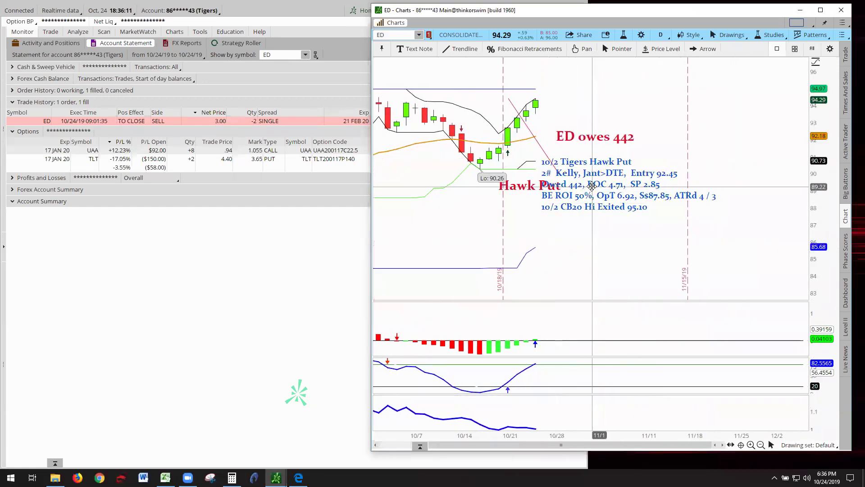
left_click_drag(586, 182, 647, 182)
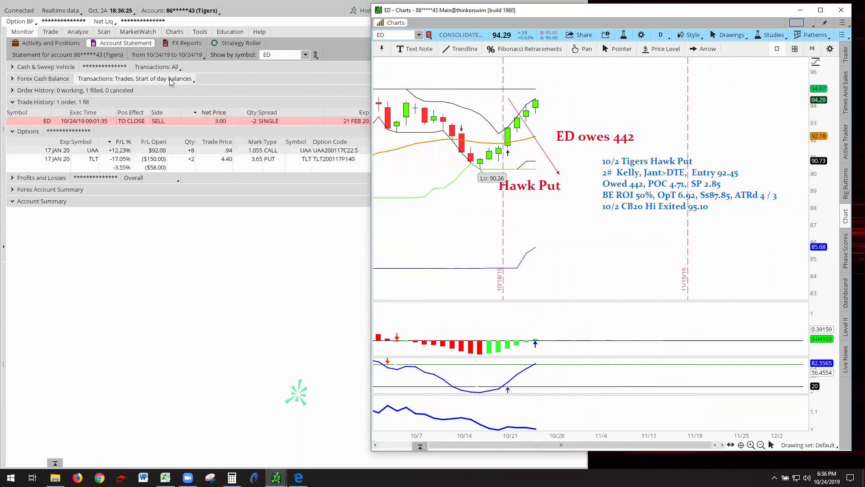
- Reset the ED statement period and start it on September 4, 2019, spanning 51 days
left_click(169, 55)
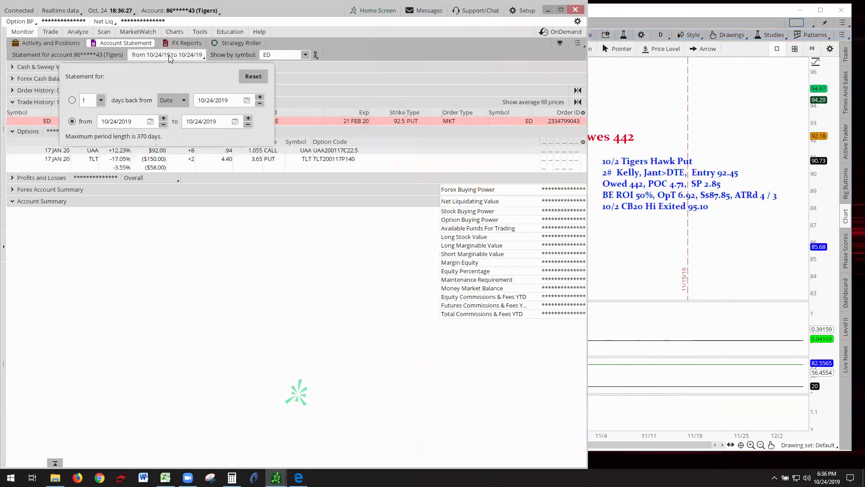
left_click(72, 100)
left_click(253, 76)
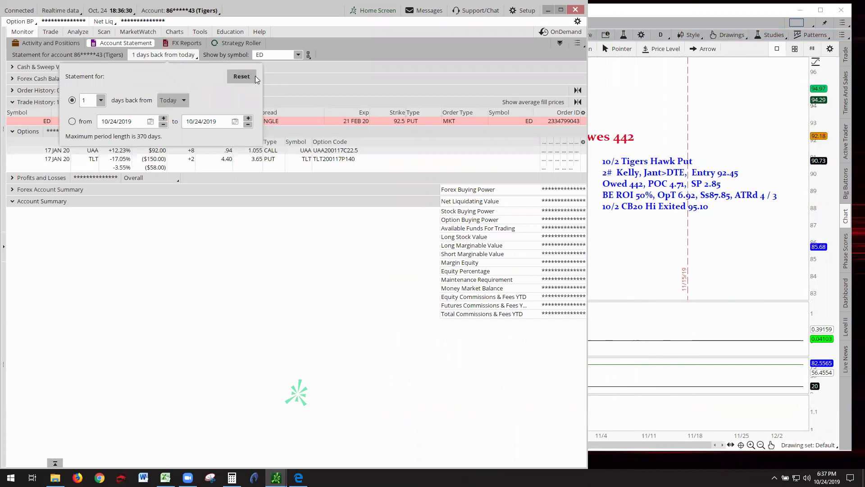
left_click(72, 121)
left_click(150, 122)
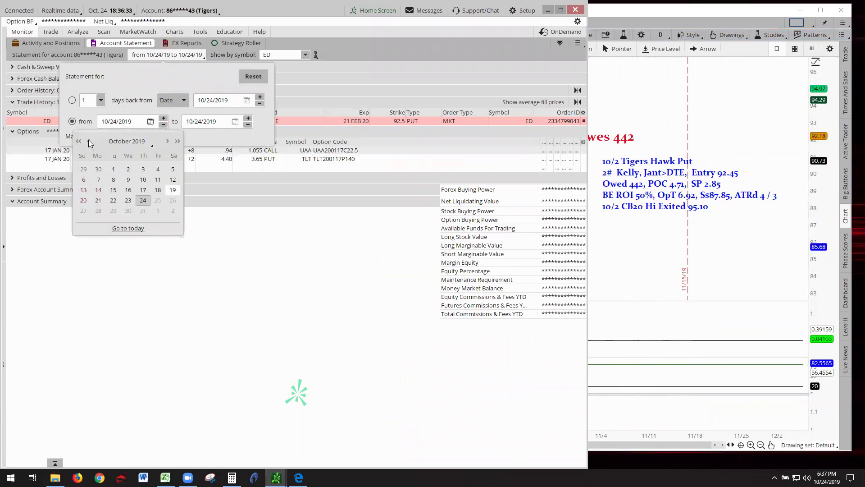
left_click(88, 141)
left_click(128, 170)
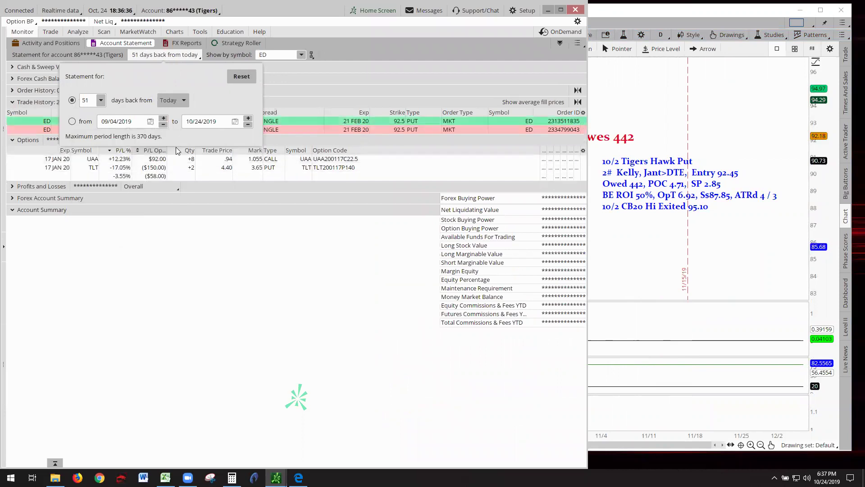
left_click(304, 93)
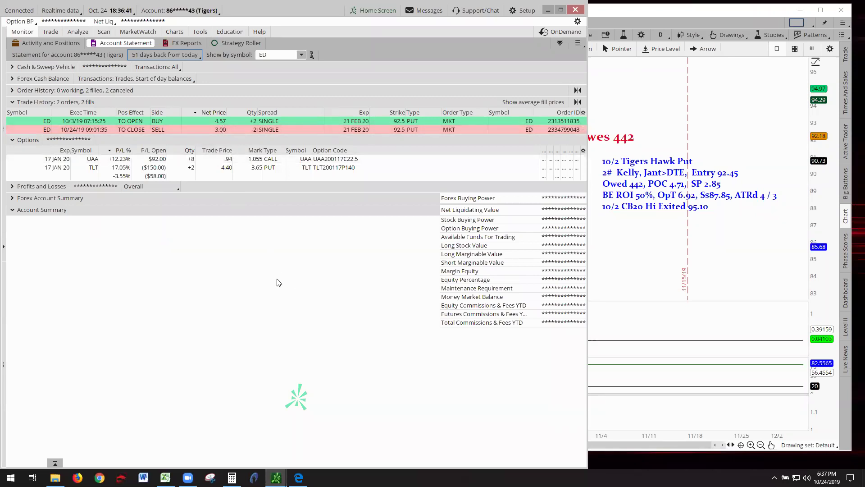
- In Calculator, enter 1.572 and then 1.57 before clearing everything
left_click(231, 477)
left_click(129, 414)
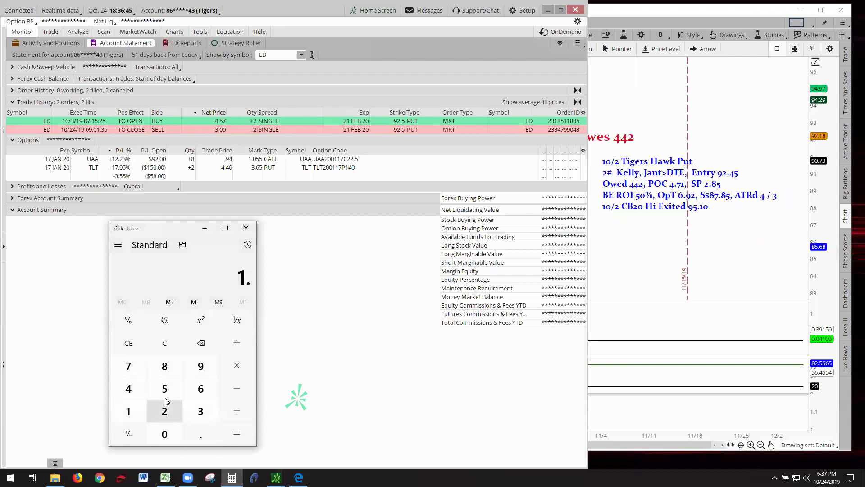
left_click(201, 435)
left_click(164, 388)
left_click(138, 375)
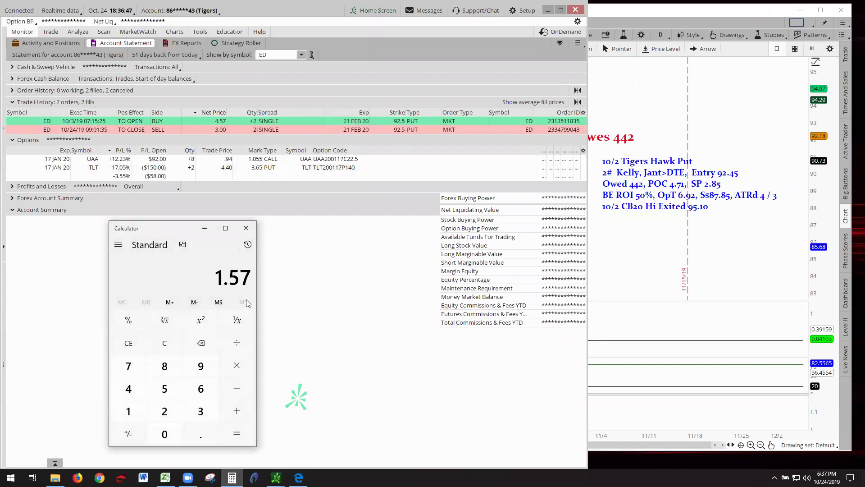
left_click(164, 411)
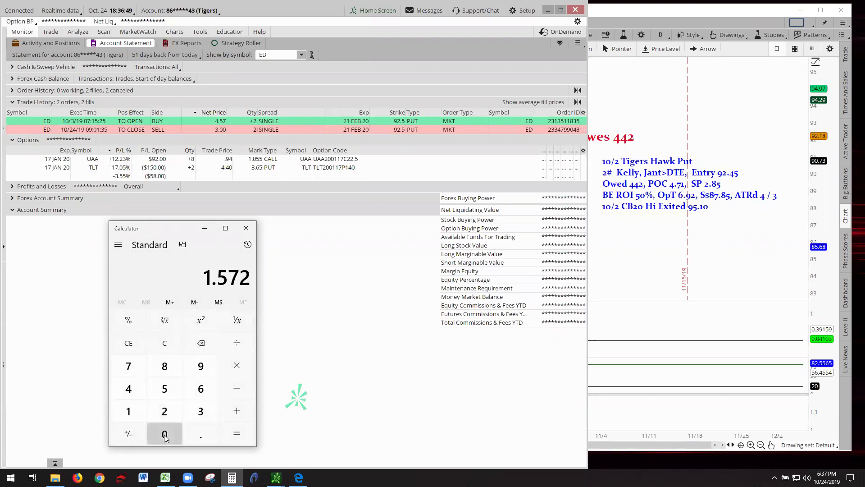
left_click(165, 434)
left_click(238, 347)
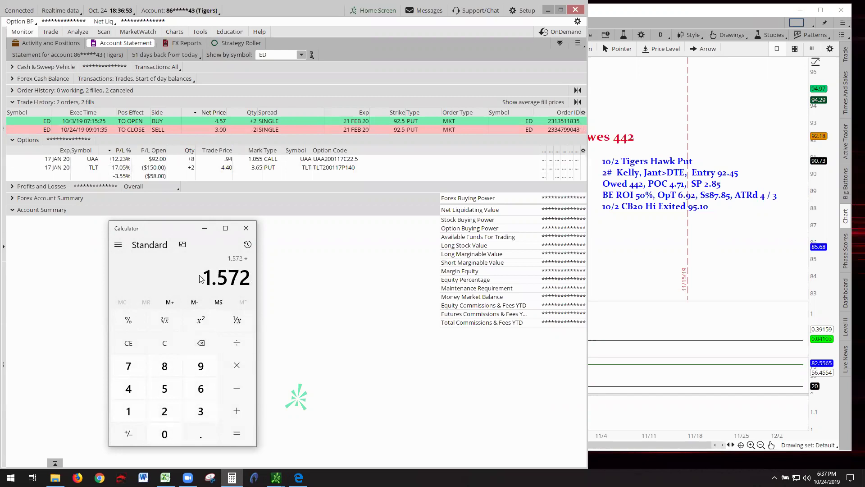
left_click(128, 344)
left_click(129, 411)
left_click(200, 433)
left_click(165, 388)
left_click(129, 366)
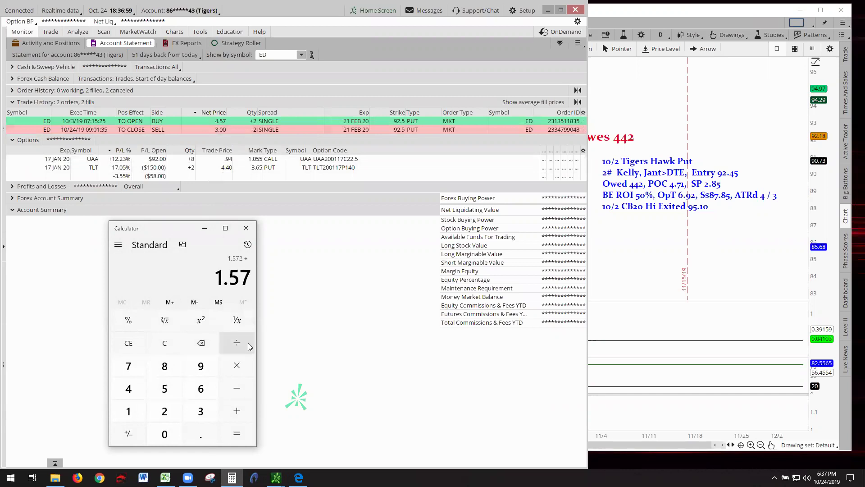
left_click(152, 348)
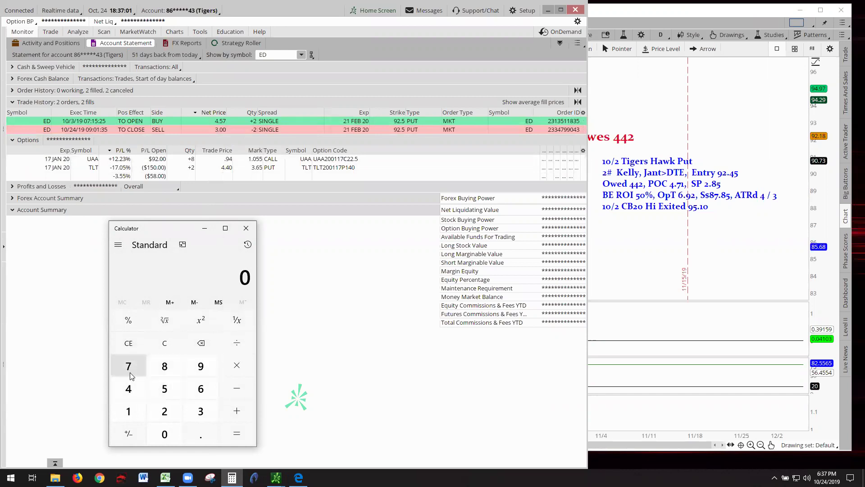
- Calculate 4.57 minus 3.00 to get the 1.57 per-share loss
left_click(134, 390)
left_click(200, 433)
left_click(165, 388)
left_click(128, 366)
left_click(237, 388)
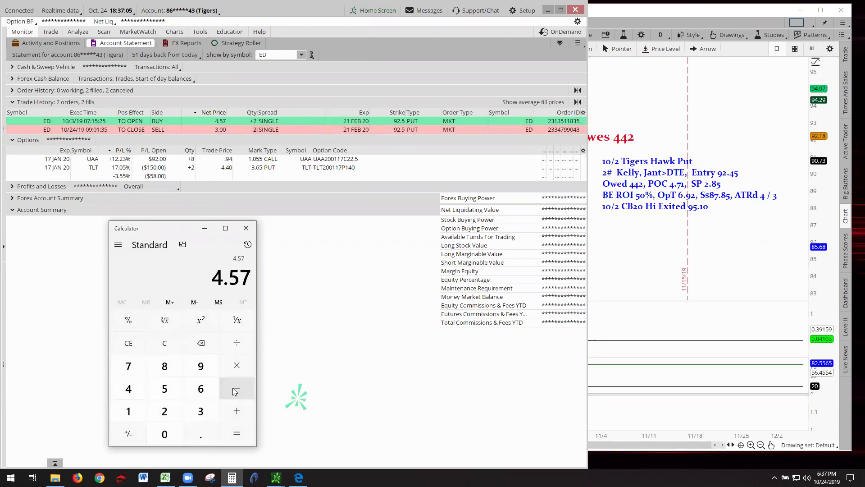
left_click(201, 410)
left_click(184, 434)
left_click(165, 434)
left_click(164, 434)
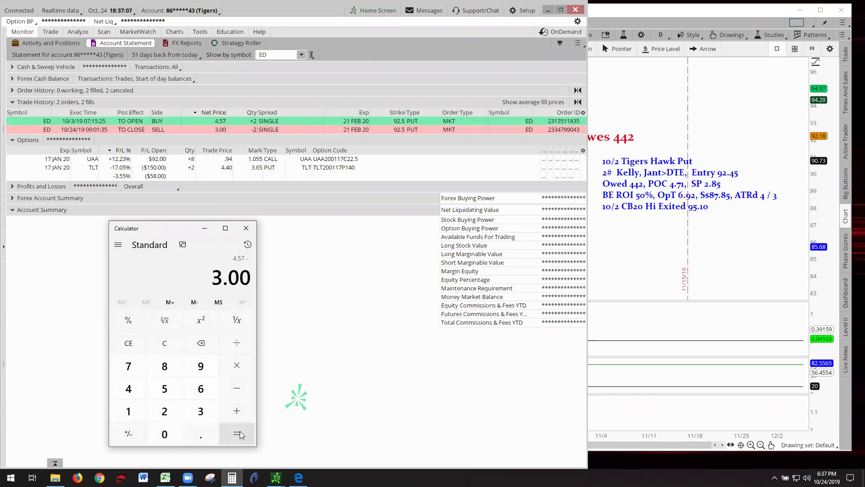
left_click(240, 435)
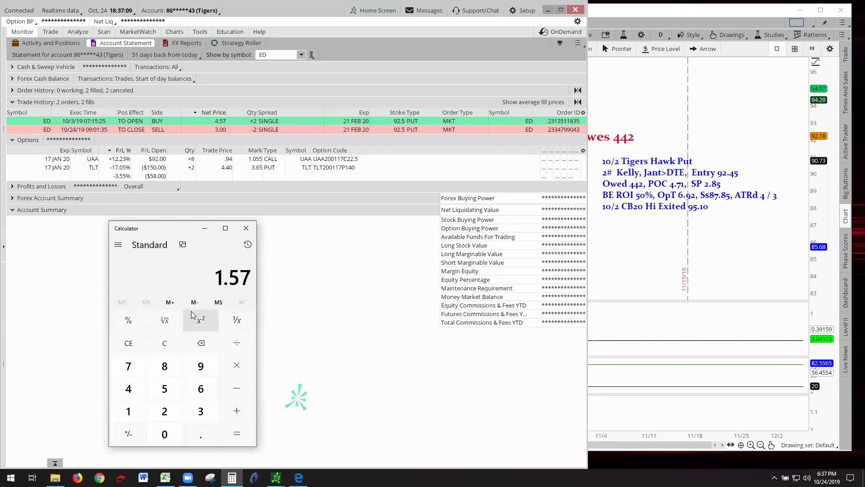
- Multiply 1.57 by 200 for a total ED loss of 314
left_click(235, 366)
left_click(164, 410)
left_click(167, 432)
left_click(168, 432)
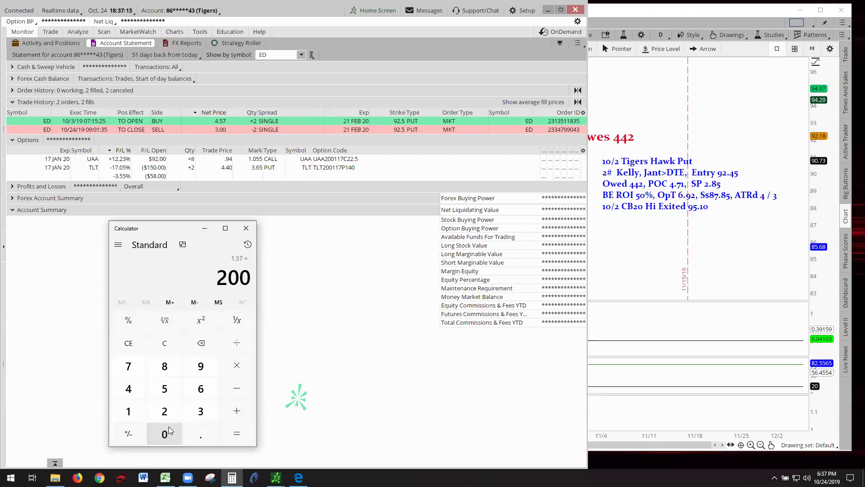
left_click(237, 433)
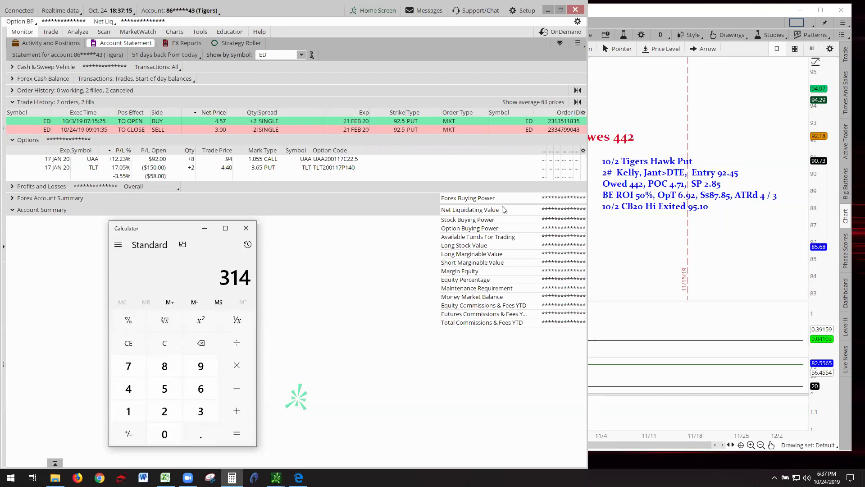
left_click(619, 99)
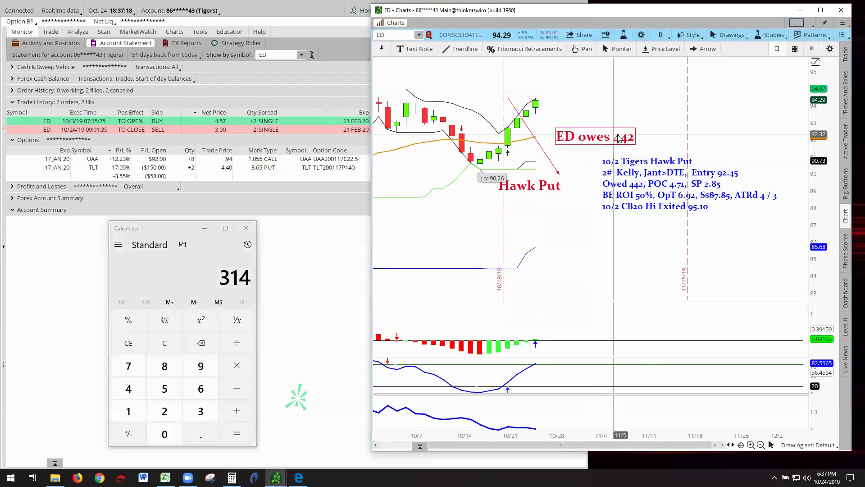
- Add 442 to 314 in Calculator for a total of 756
left_click(237, 412)
left_click(133, 395)
left_click(164, 411)
left_click(236, 434)
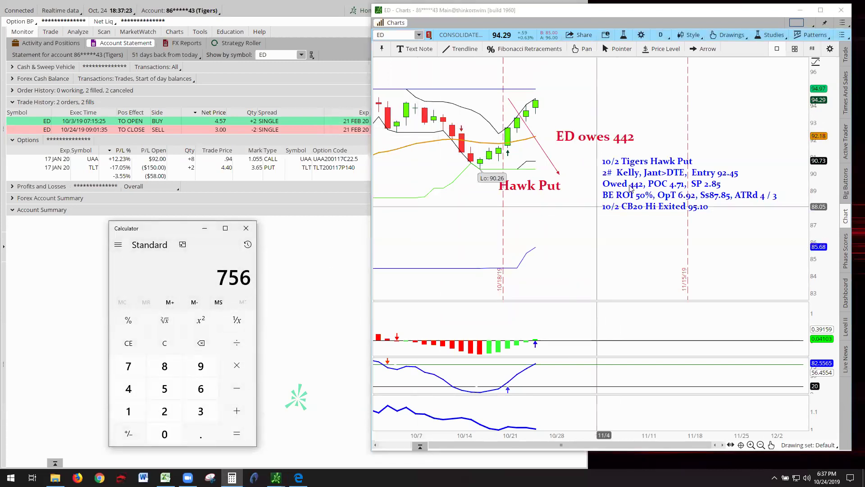
- Change the chart note from 'ED owes 442' to 'ED owes 756'
double_click(630, 137)
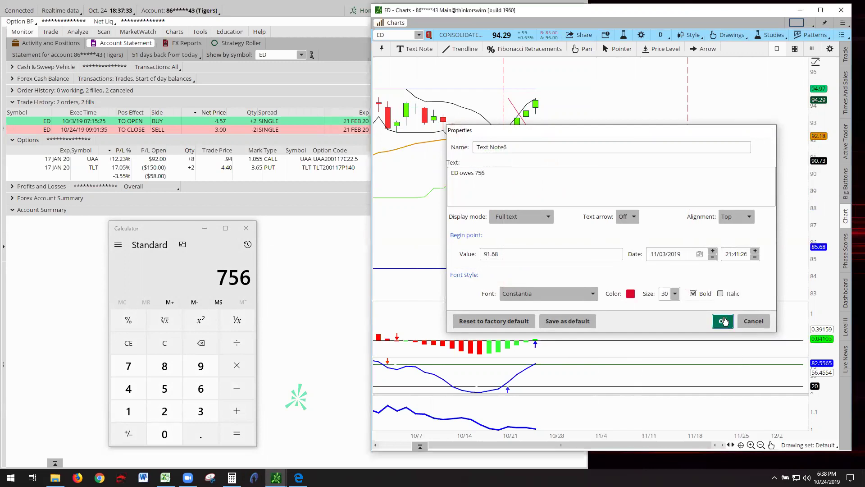
left_click(722, 321)
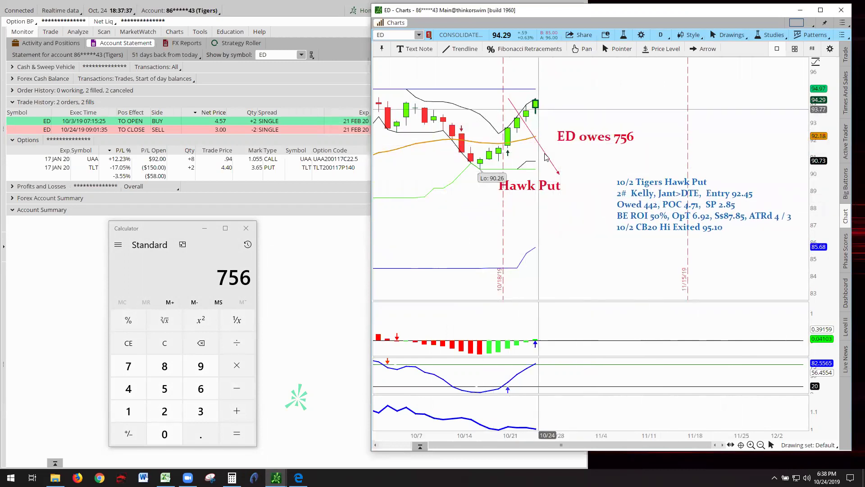
left_click_drag(586, 228, 541, 370)
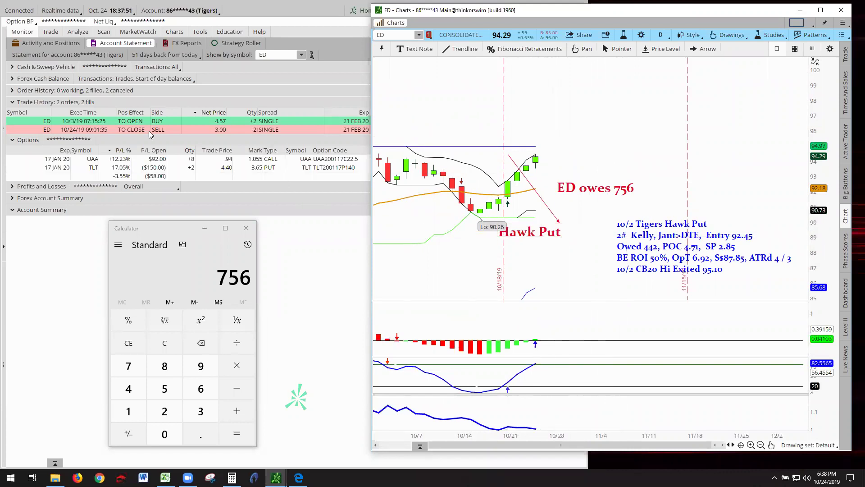
- Collapse Trade History, chart UAA, autozoom it, and rescale the price axis so candles sit higher
left_click(13, 103)
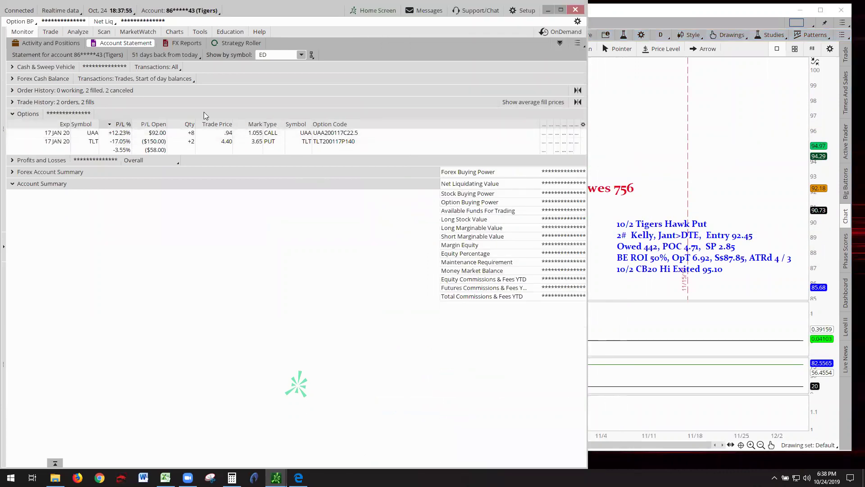
left_click(658, 92)
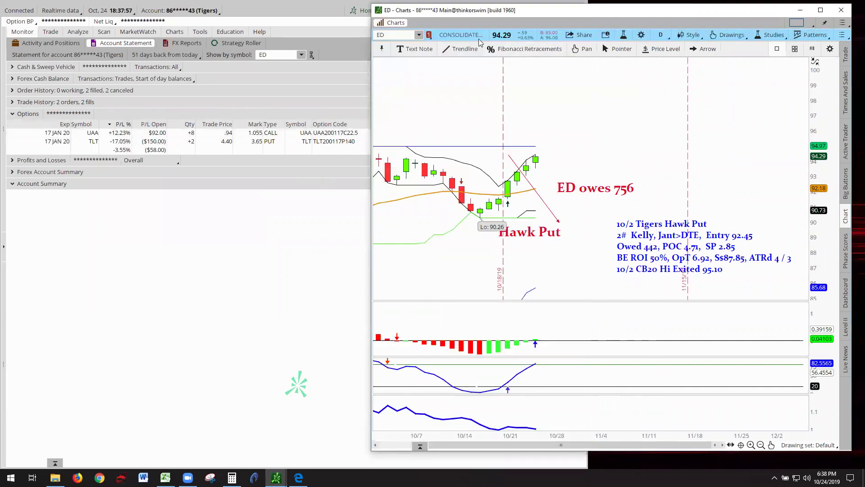
left_click(419, 35)
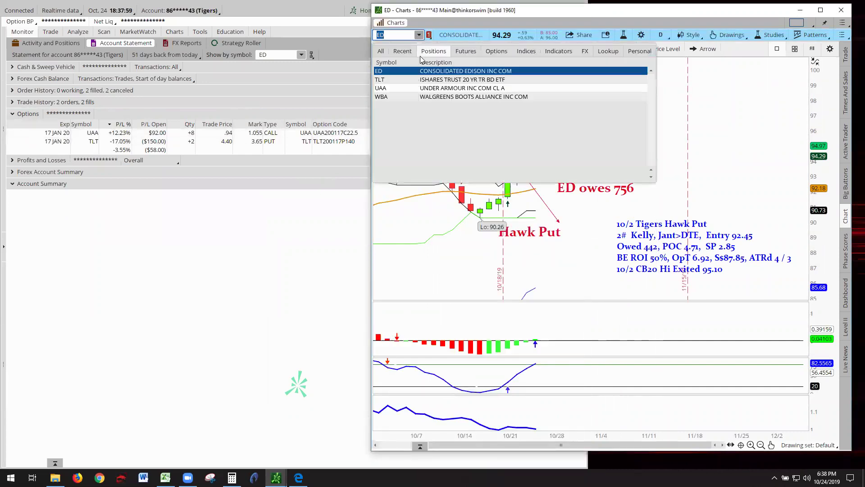
left_click(447, 81)
right_click(479, 111)
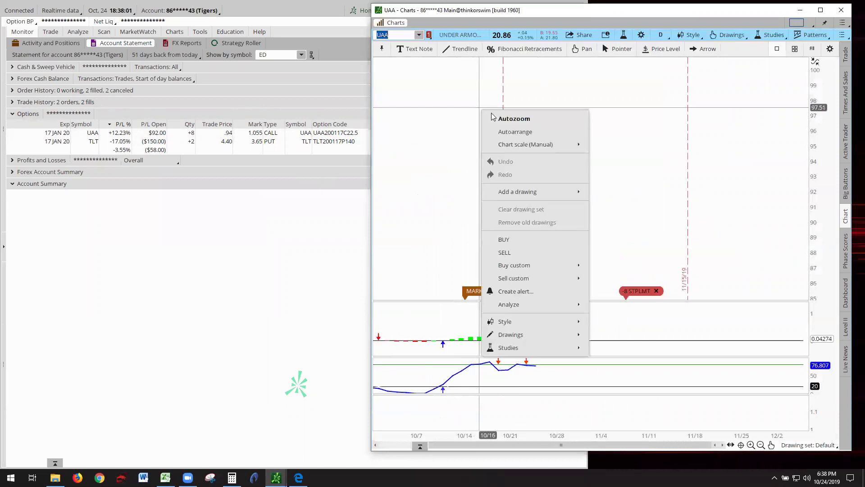
left_click(516, 119)
left_click_drag(810, 195, 676, 146)
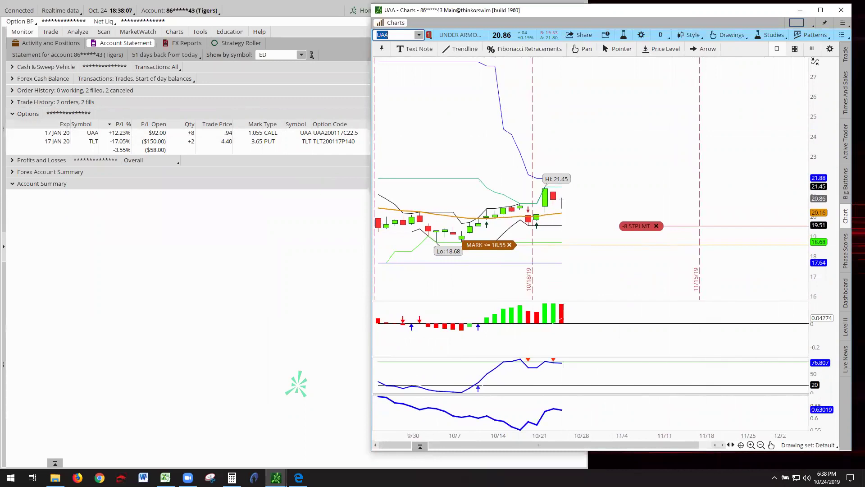
- Move the 'UAA owes 576' note up and left and compress the stochastic pane's scale
key("alt+Tab")
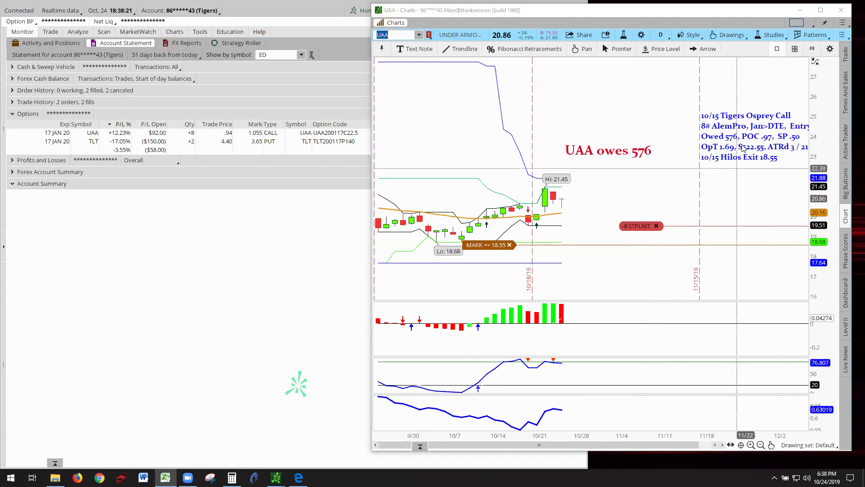
left_click_drag(745, 130, 665, 96)
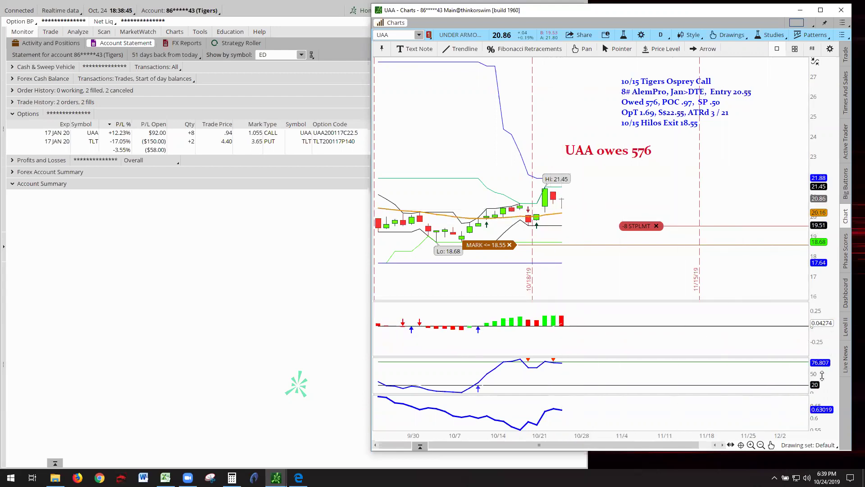
left_click_drag(811, 379, 811, 386)
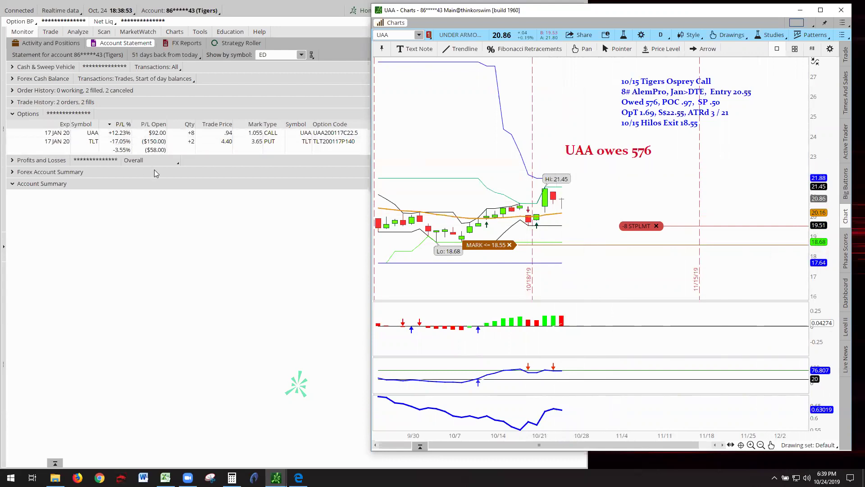
- Chart TLT, autozoom it, and pan down to show the 148.80 line
left_click(419, 35)
left_click(436, 80)
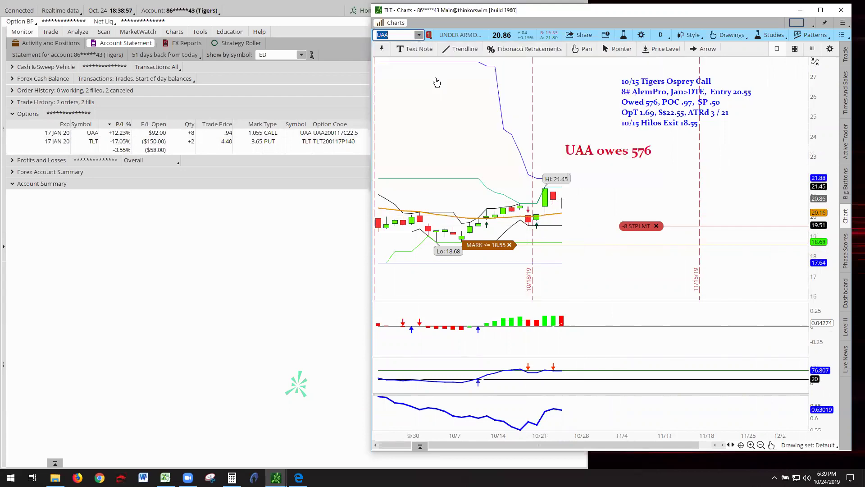
right_click(464, 110)
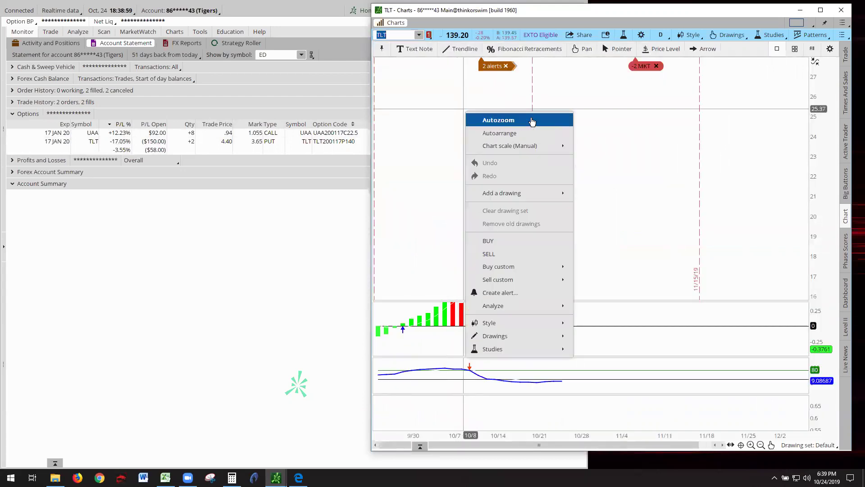
left_click(500, 120)
left_click_drag(731, 119, 739, 187)
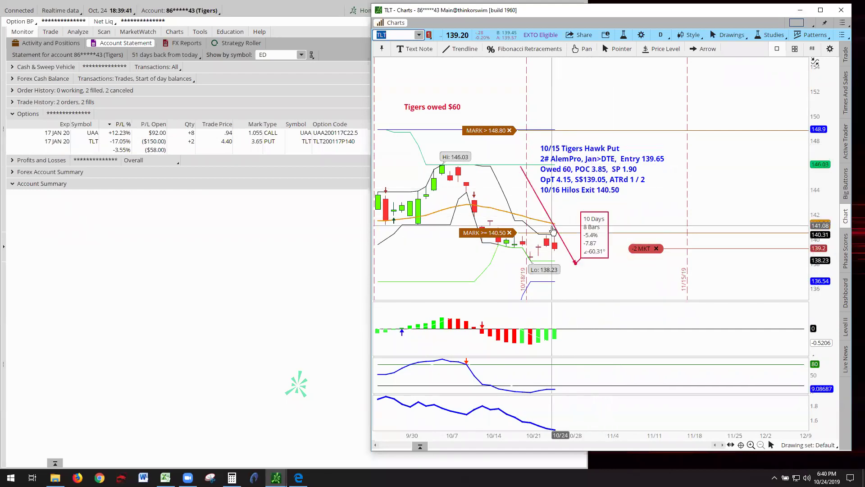
- Add a 'PUT' text note below the TLT trade summary and compress the oscillator pane
left_click(418, 51)
left_click(584, 221)
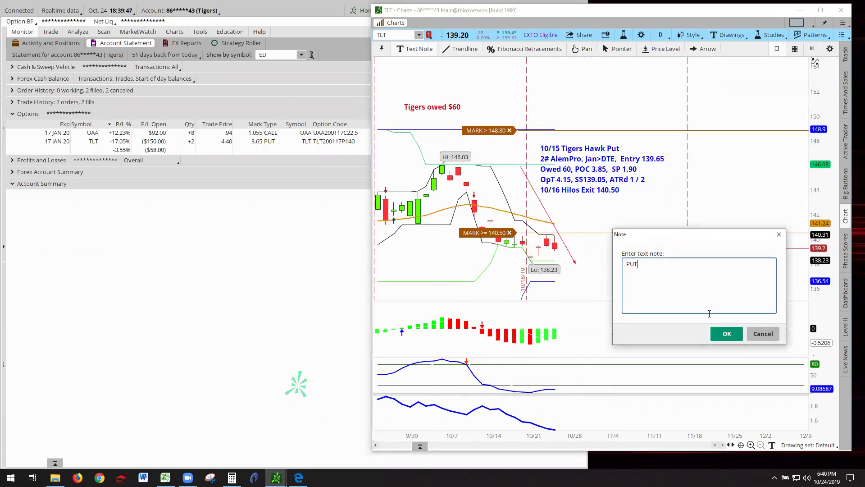
left_click(725, 333)
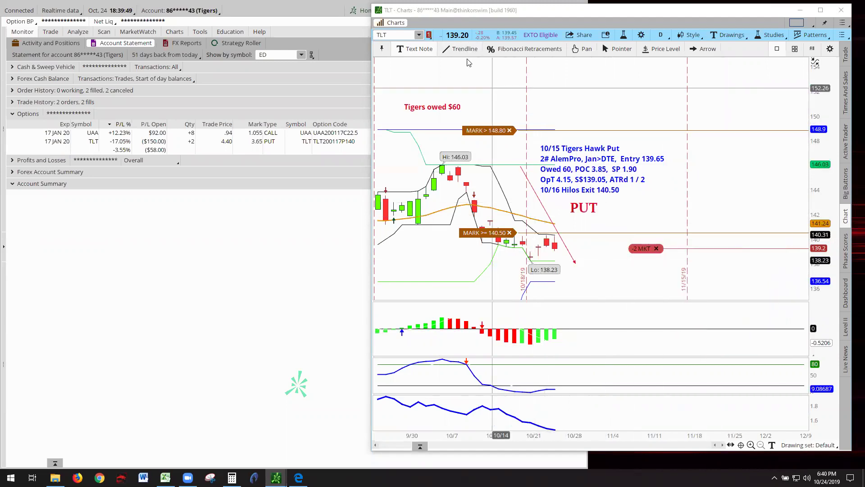
left_click(617, 48)
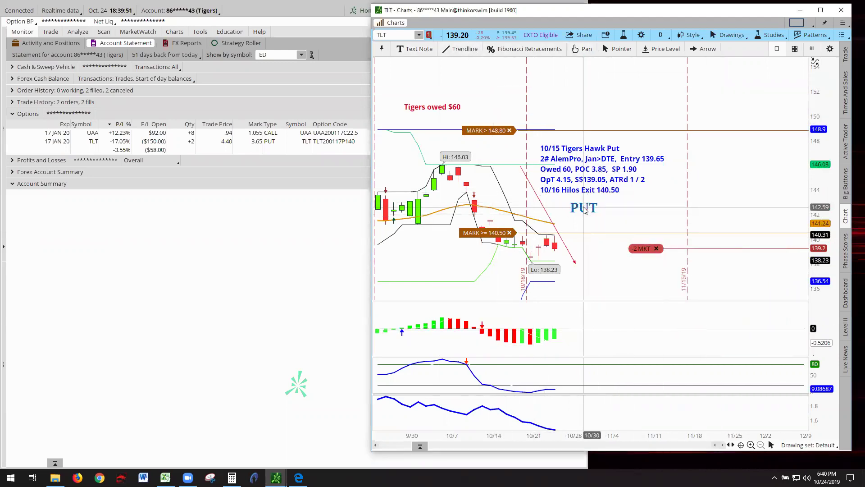
left_click_drag(583, 208, 590, 225)
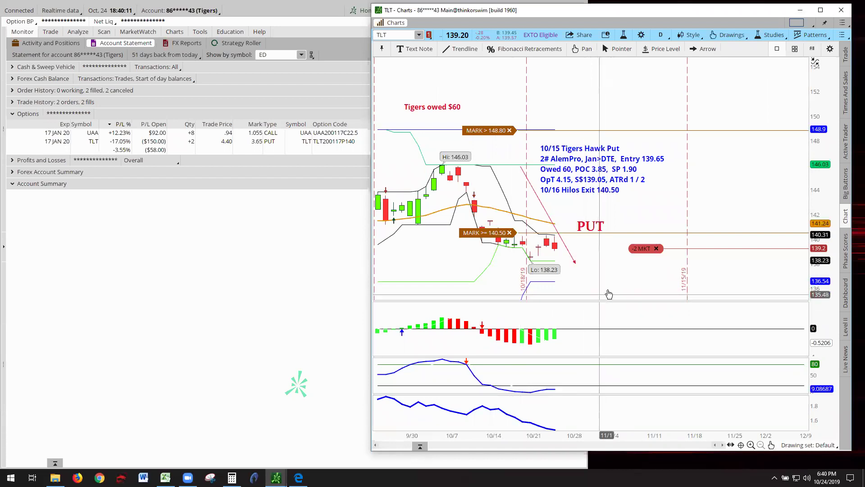
left_click_drag(819, 367, 819, 375)
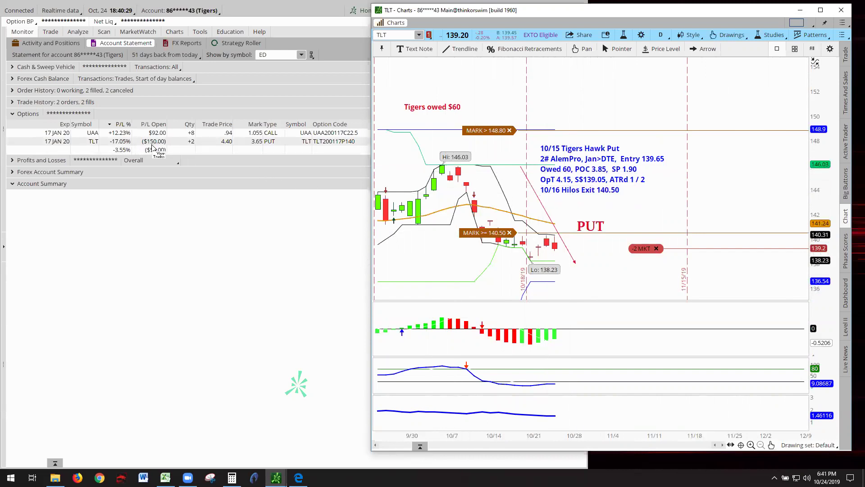
mouse_move(559, 236)
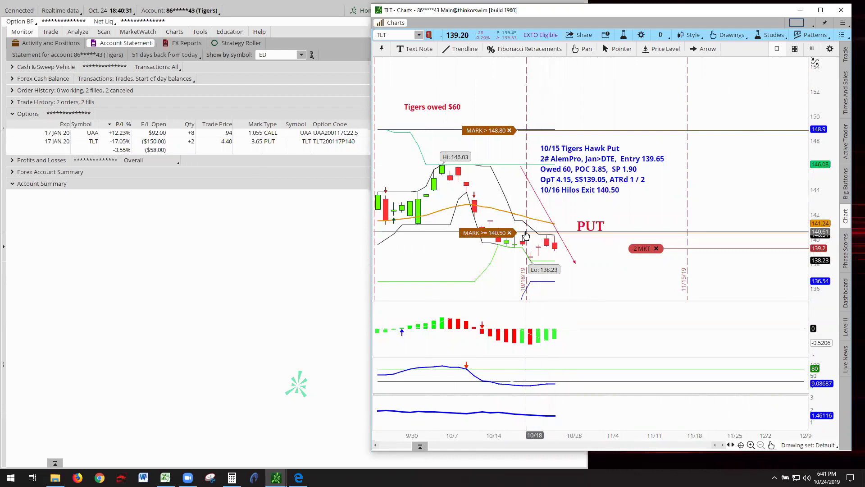